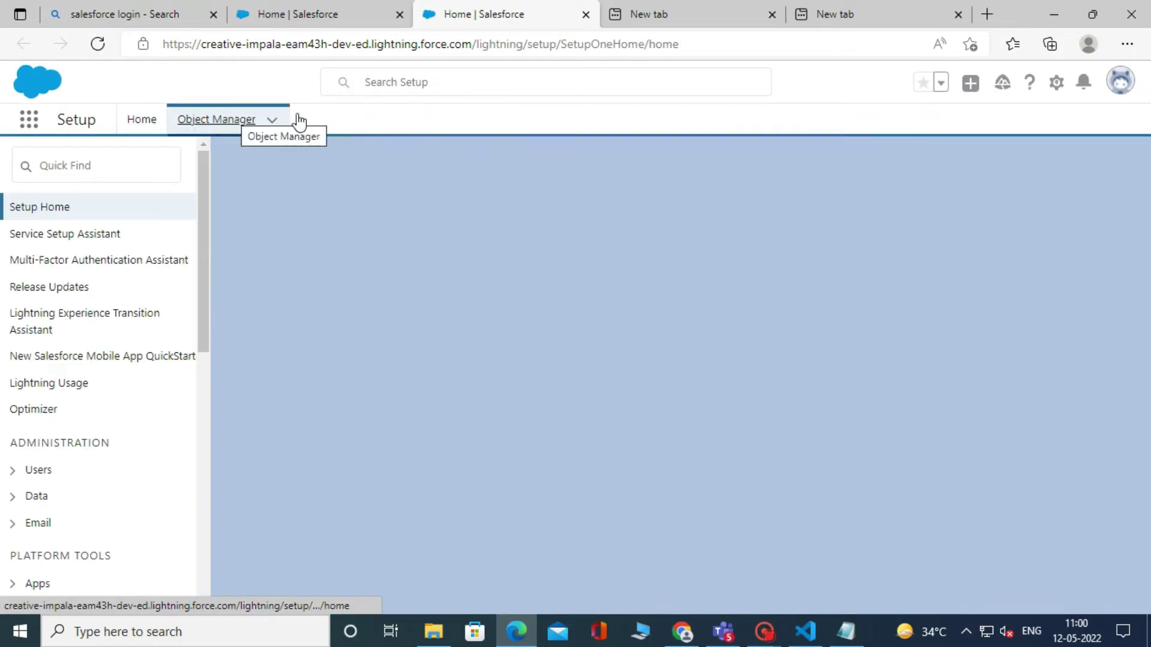
- Find the Opportunity object in Object Manager and start a new field from Fields & Relationships
click(282, 120)
click(804, 175)
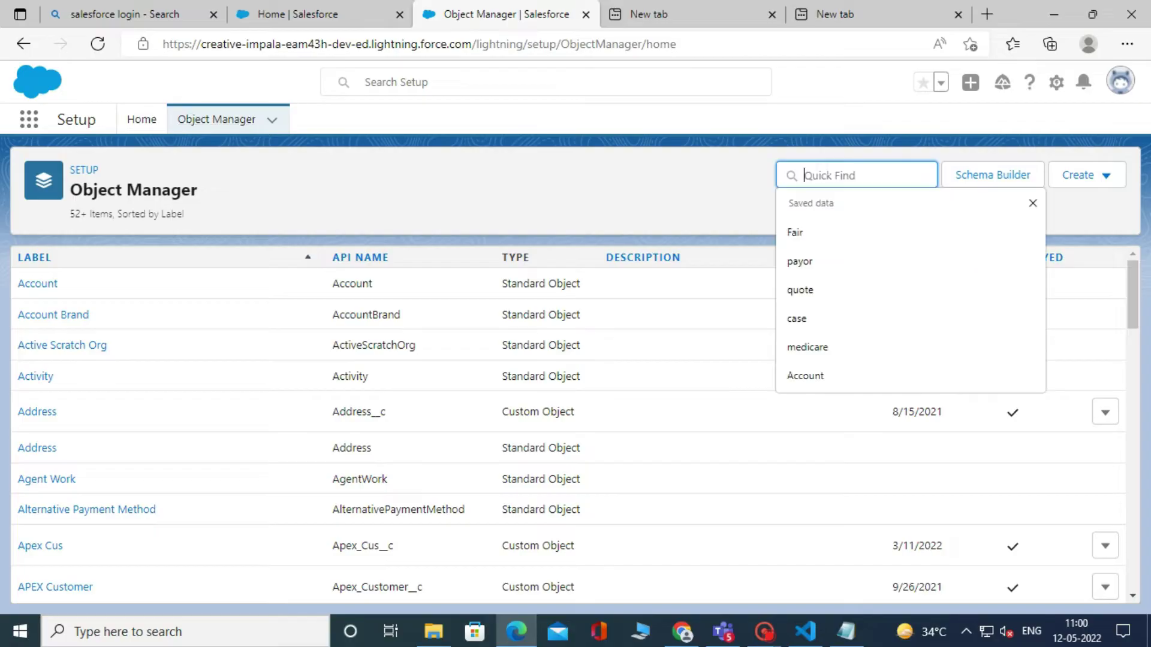
text(oppor)
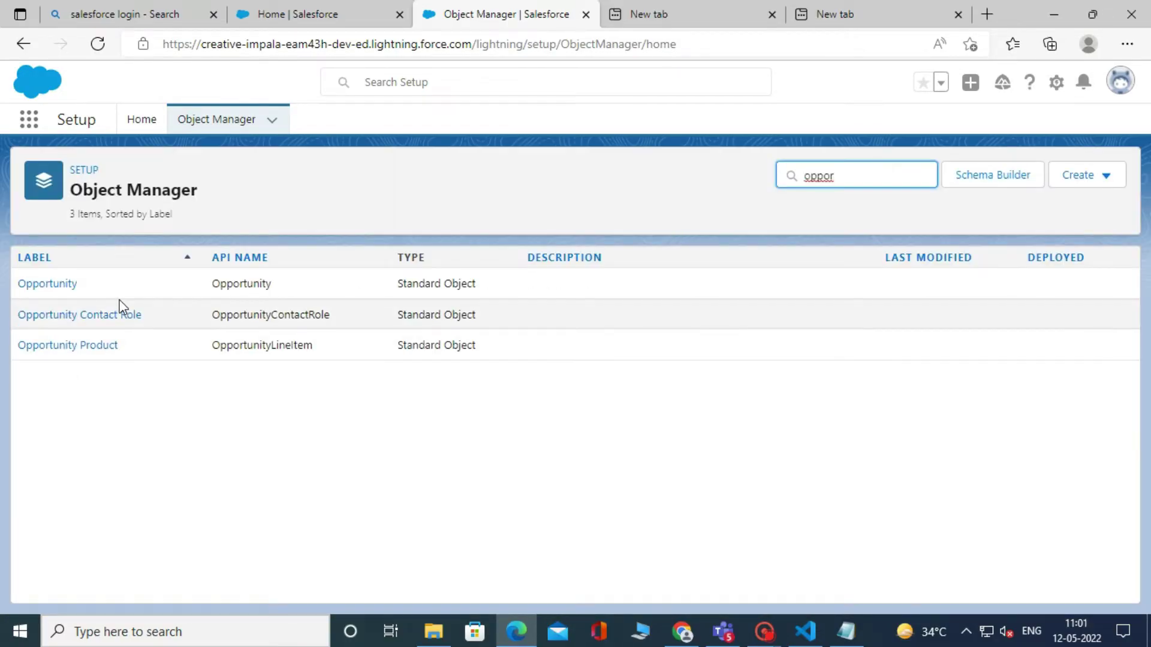
click(56, 286)
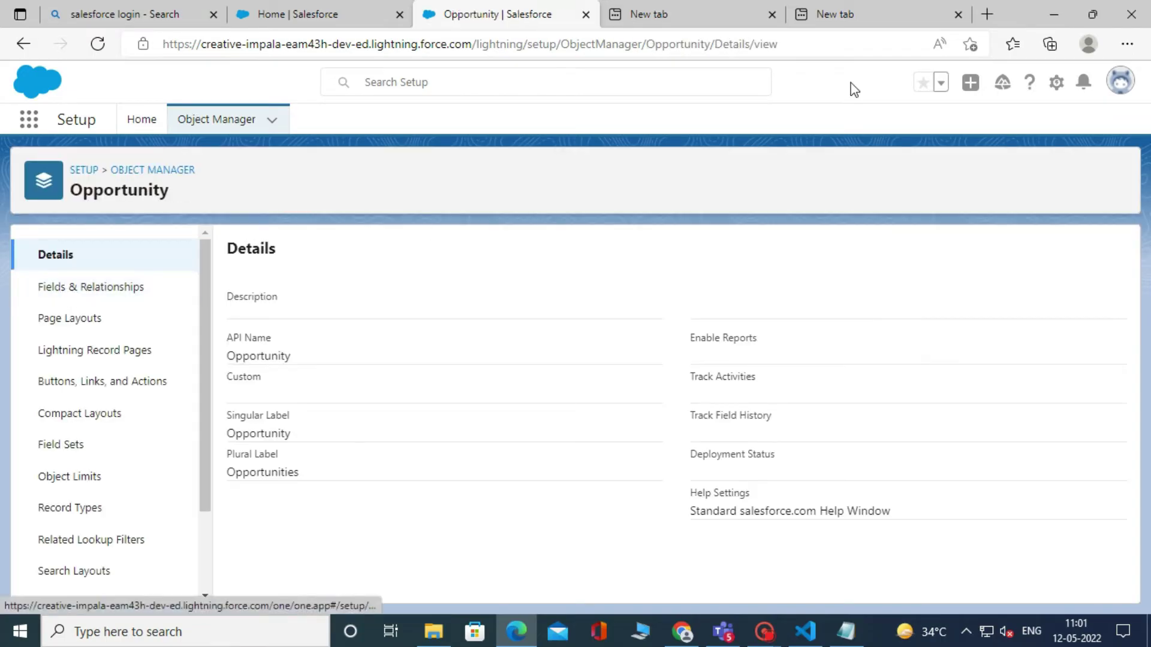
click(119, 286)
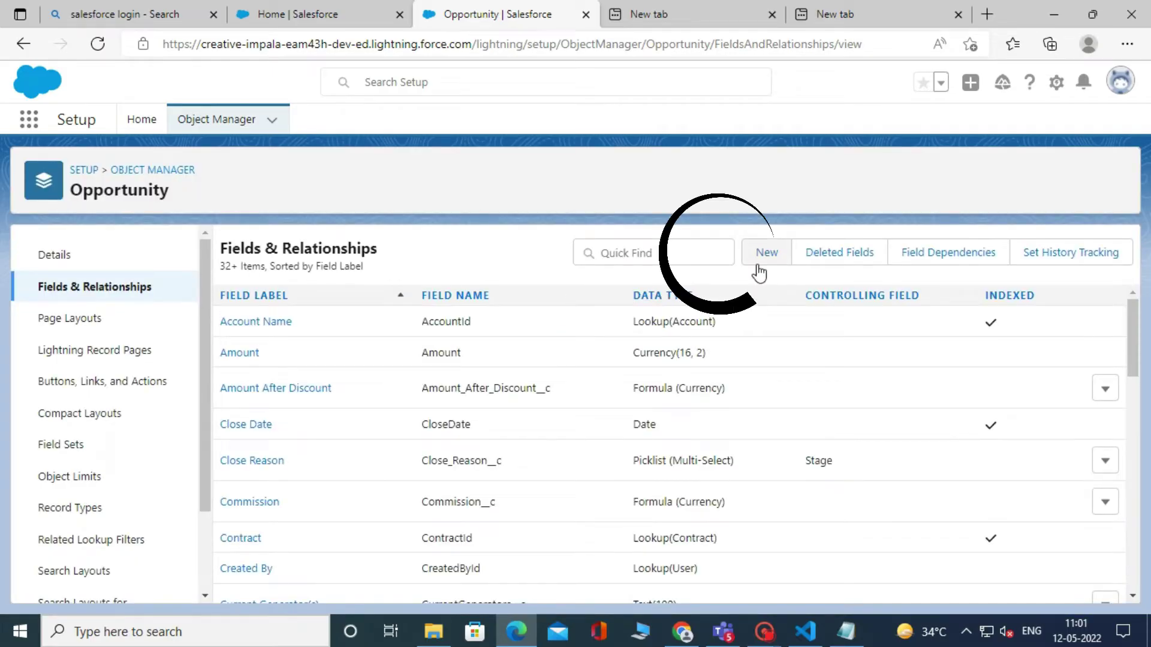
click(766, 253)
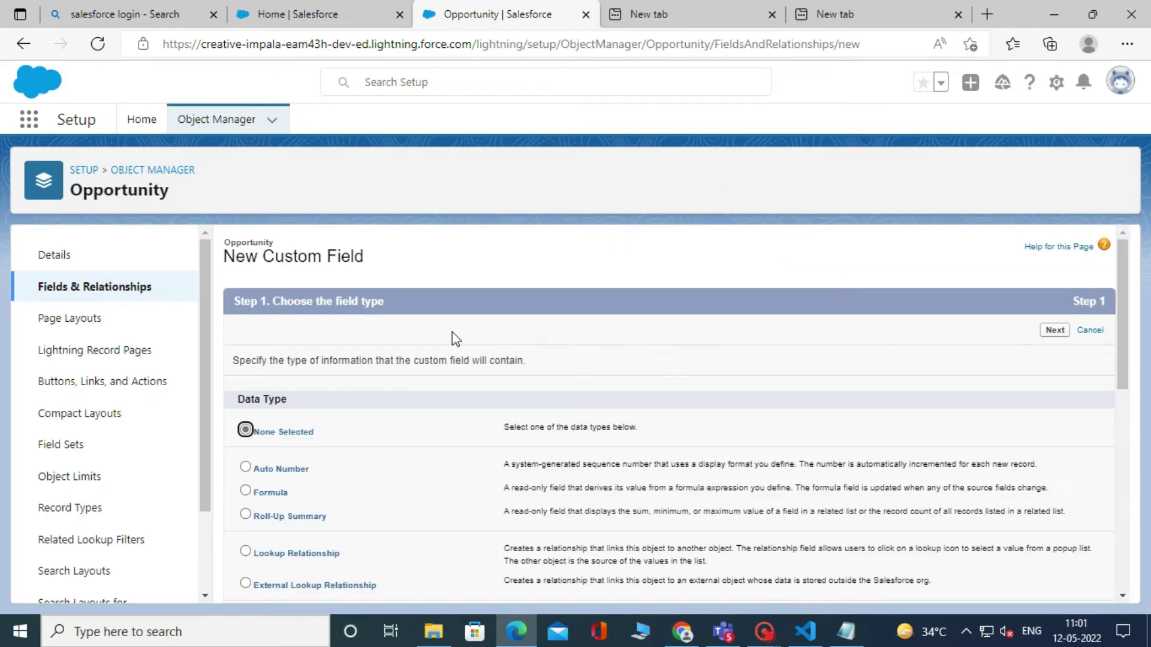
- Choose Formula as the new field's data type and continue
scroll(308, 472, down, 1)
click(247, 435)
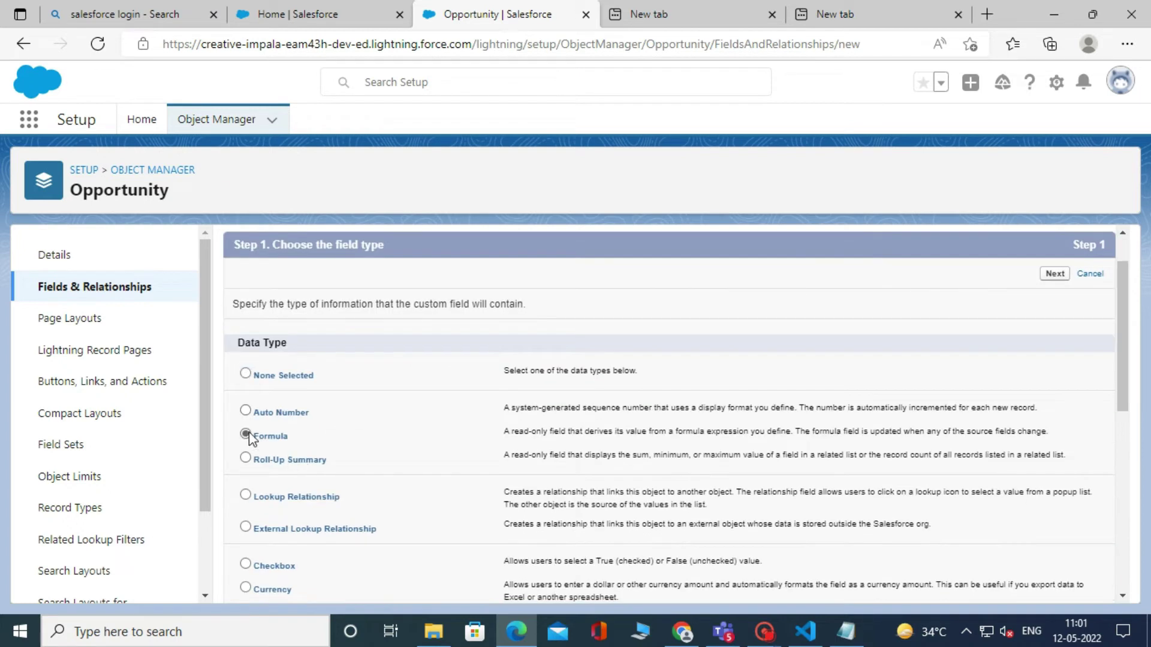
scroll(541, 427, down, 10)
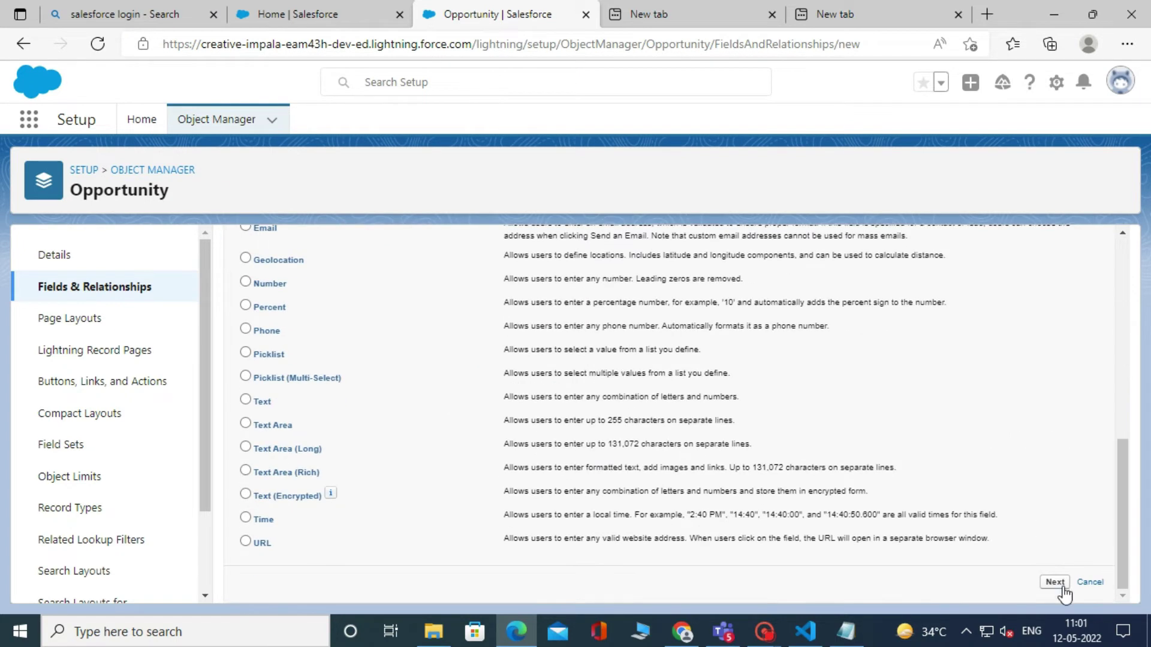
click(1060, 584)
- Label the field 'Discount' with a Currency return type and 2 decimal places
click(467, 367)
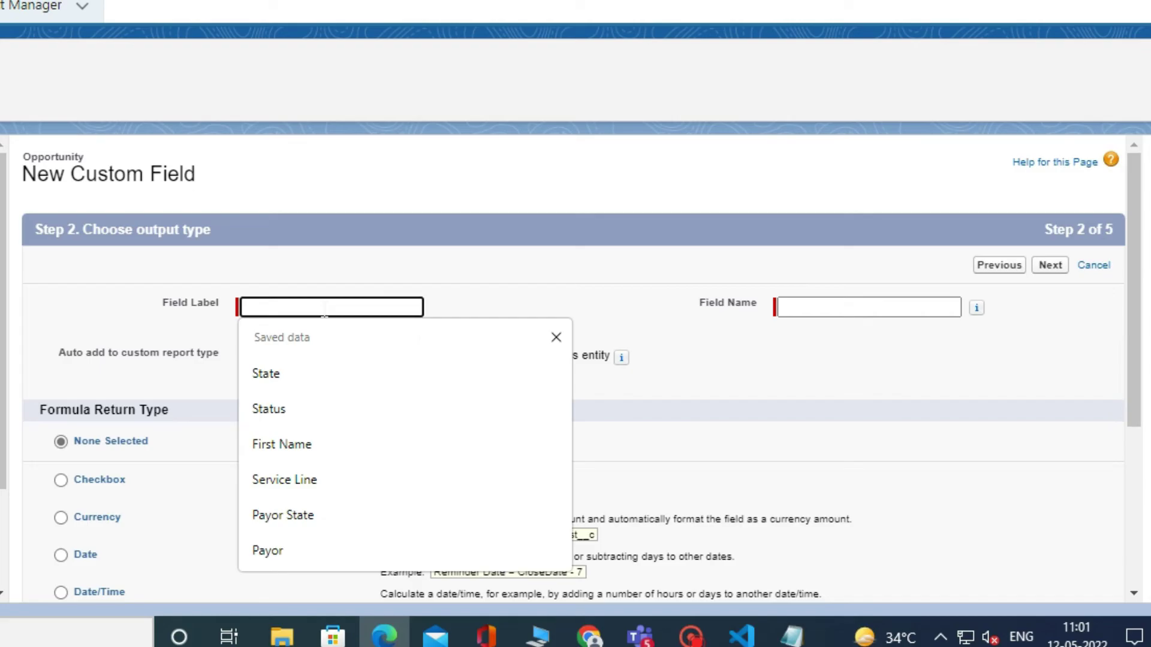
text(Disc)
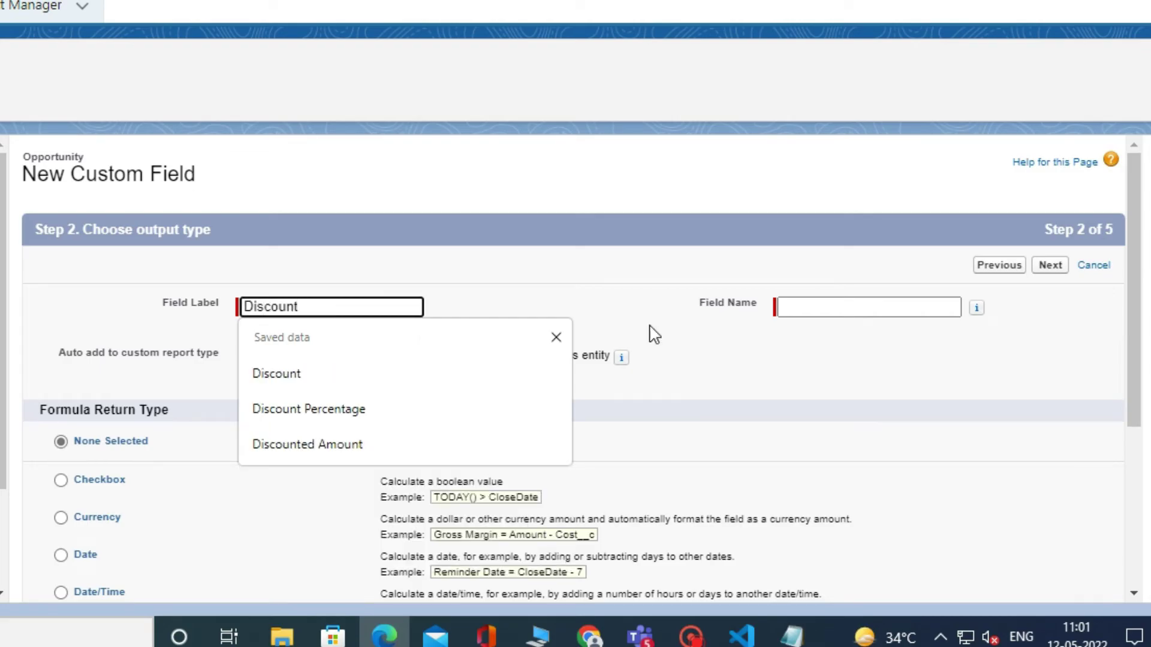
text(ount)
click(720, 343)
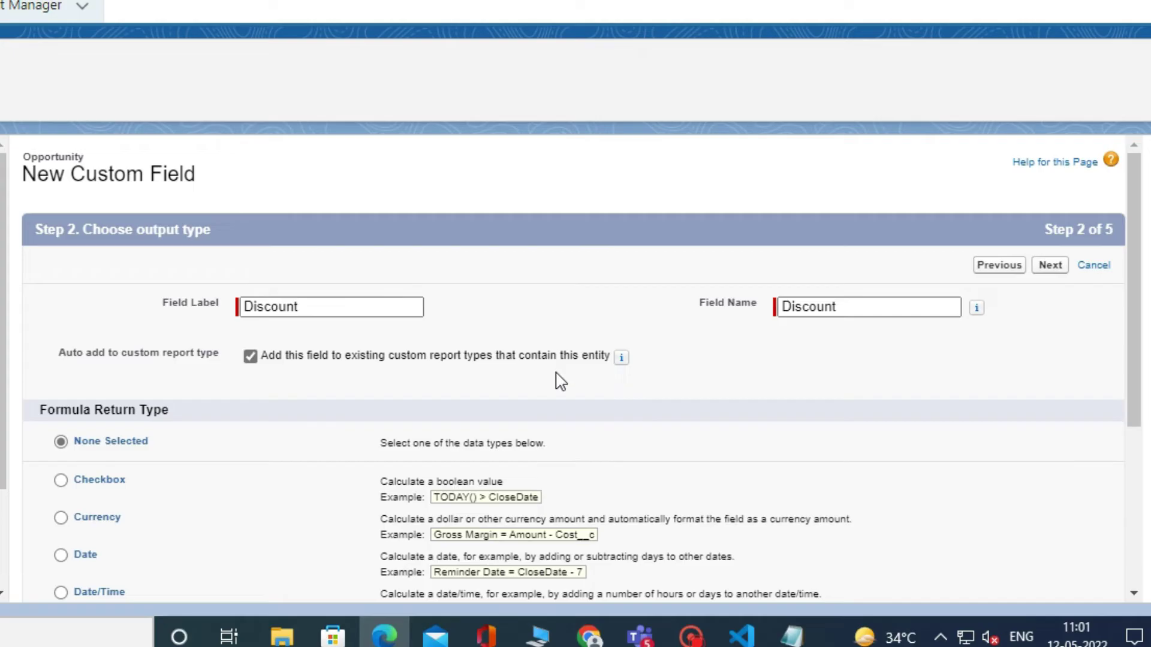
scroll(114, 486, down, 1)
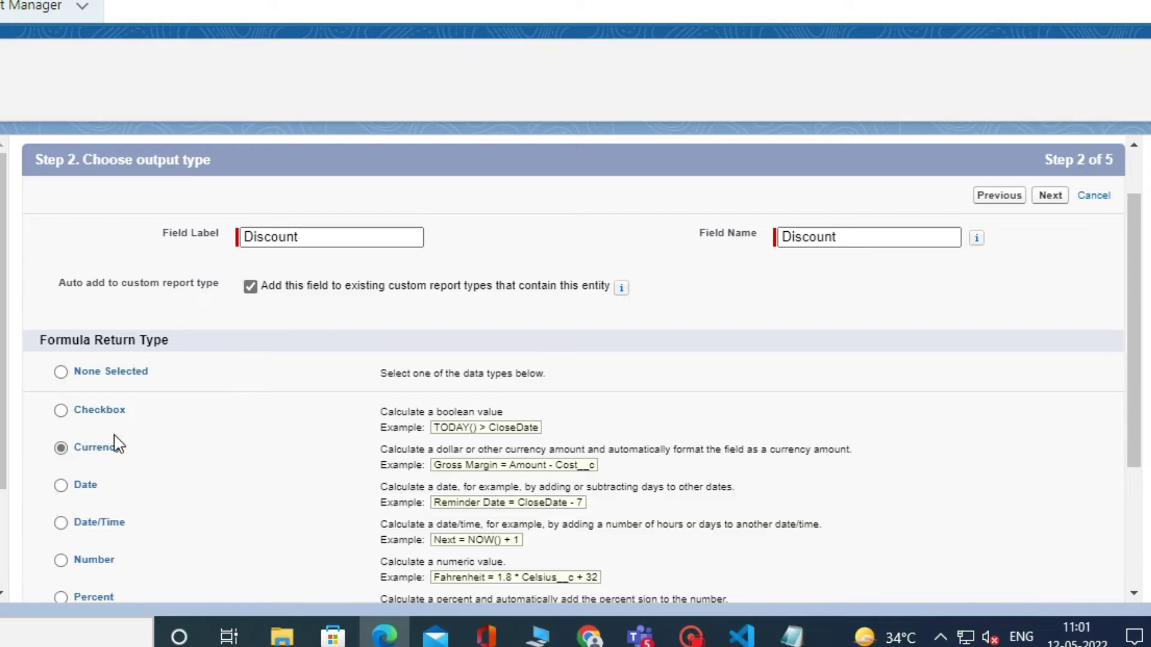
scroll(149, 487, down, 2)
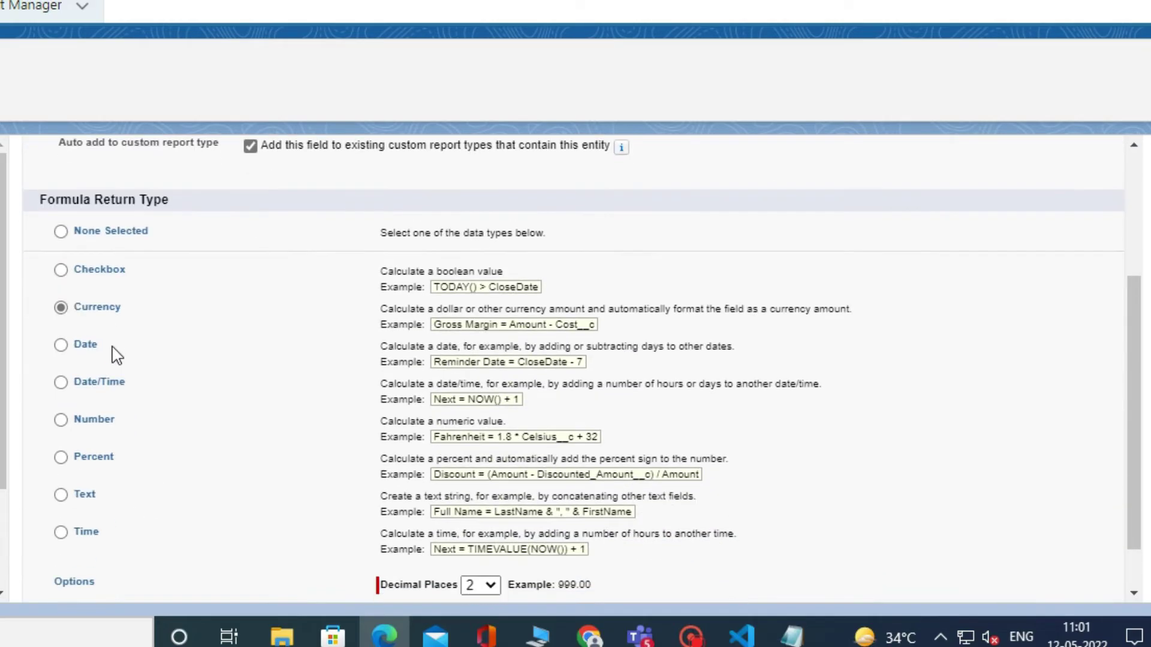
scroll(482, 541, down, 1)
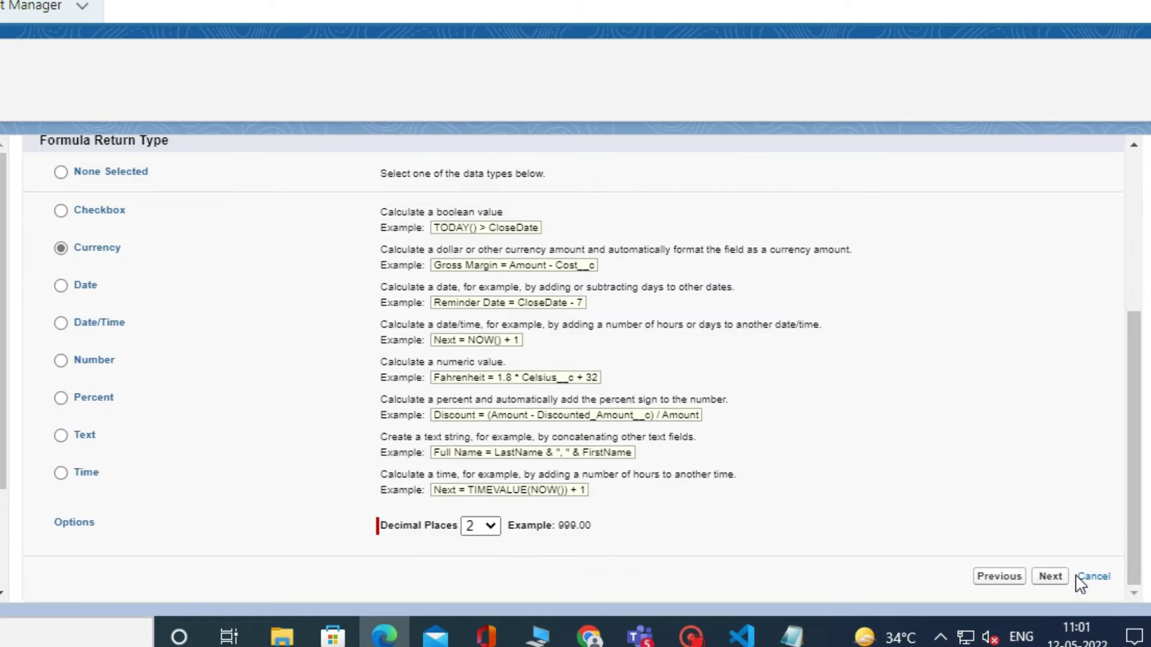
click(1050, 576)
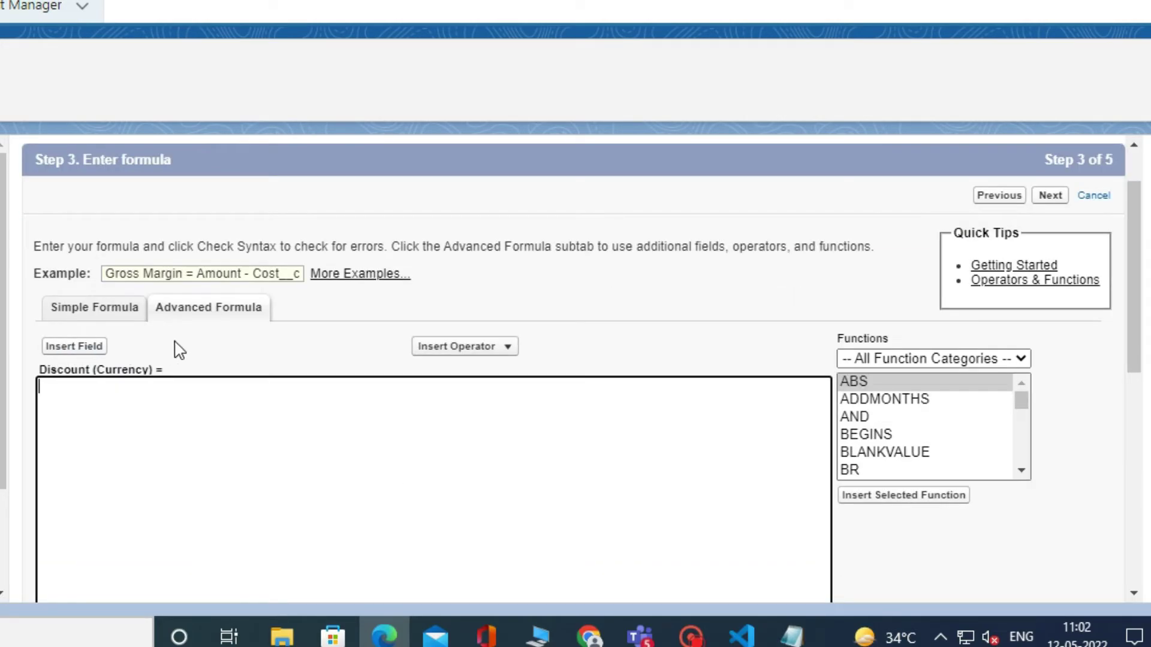
- Browse the formula operators and fields, then select the IF function in the Advanced Formula editor
click(465, 350)
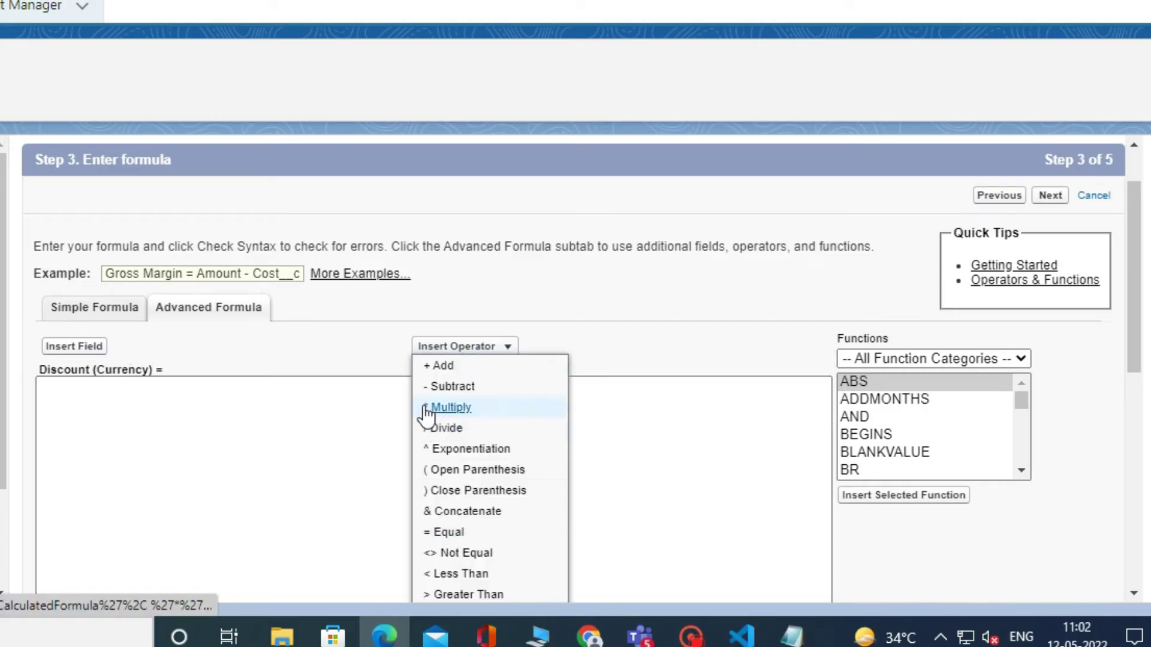
scroll(897, 442, down, 1)
scroll(223, 507, down, 5)
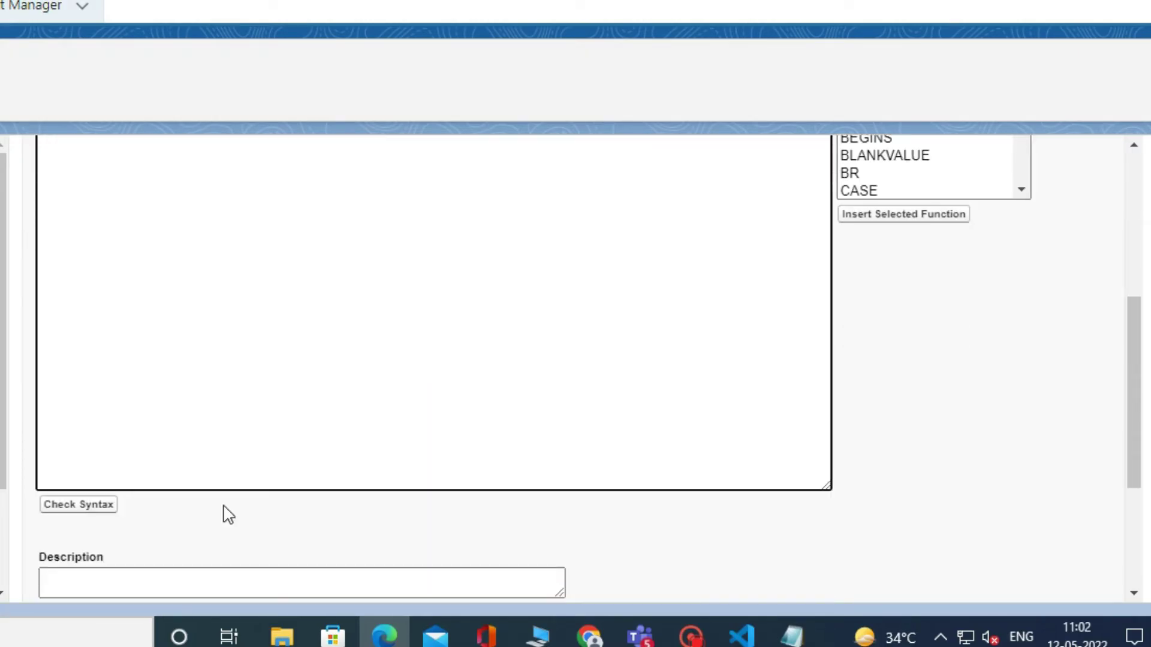
click(68, 506)
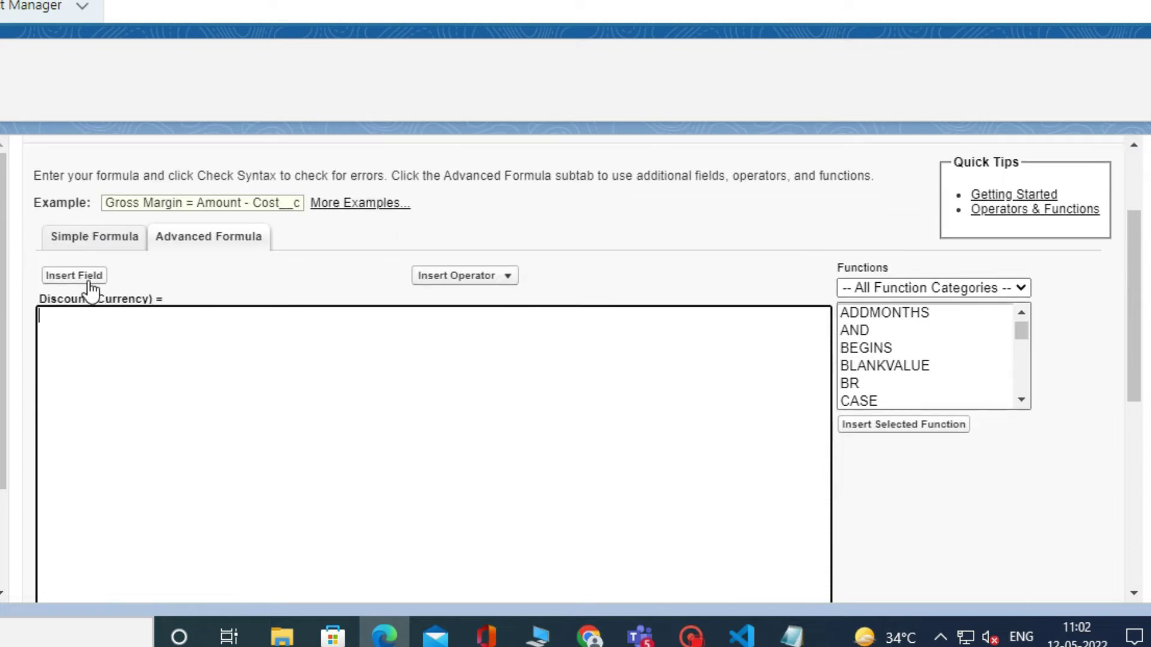
click(88, 276)
scroll(633, 340, down, 2)
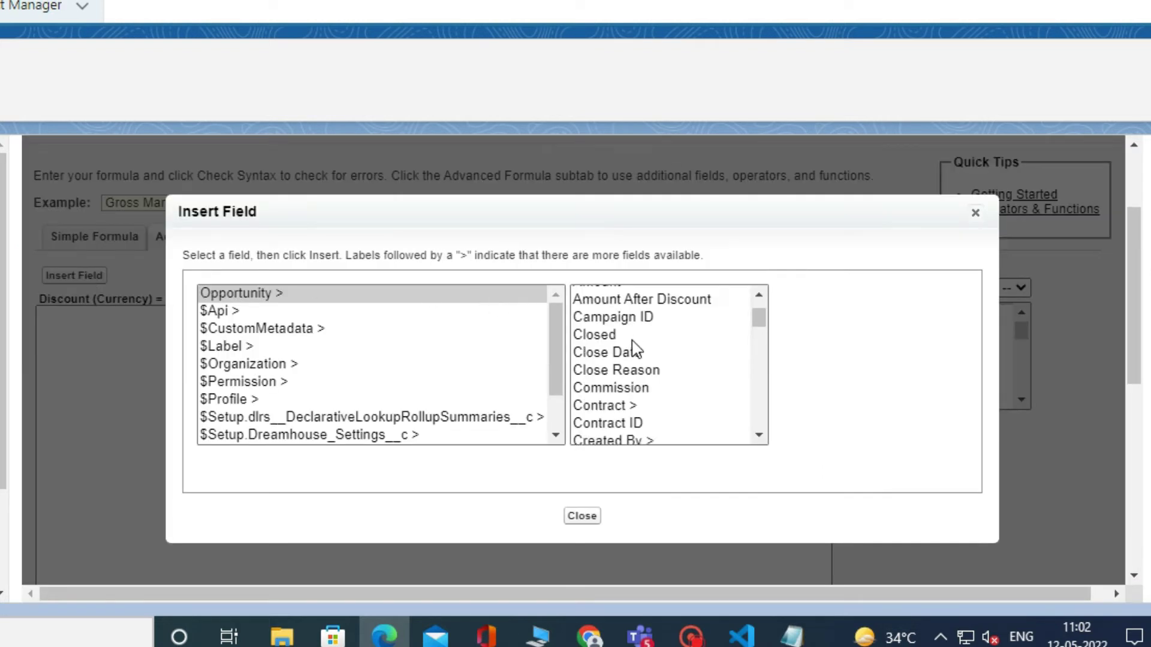
click(582, 516)
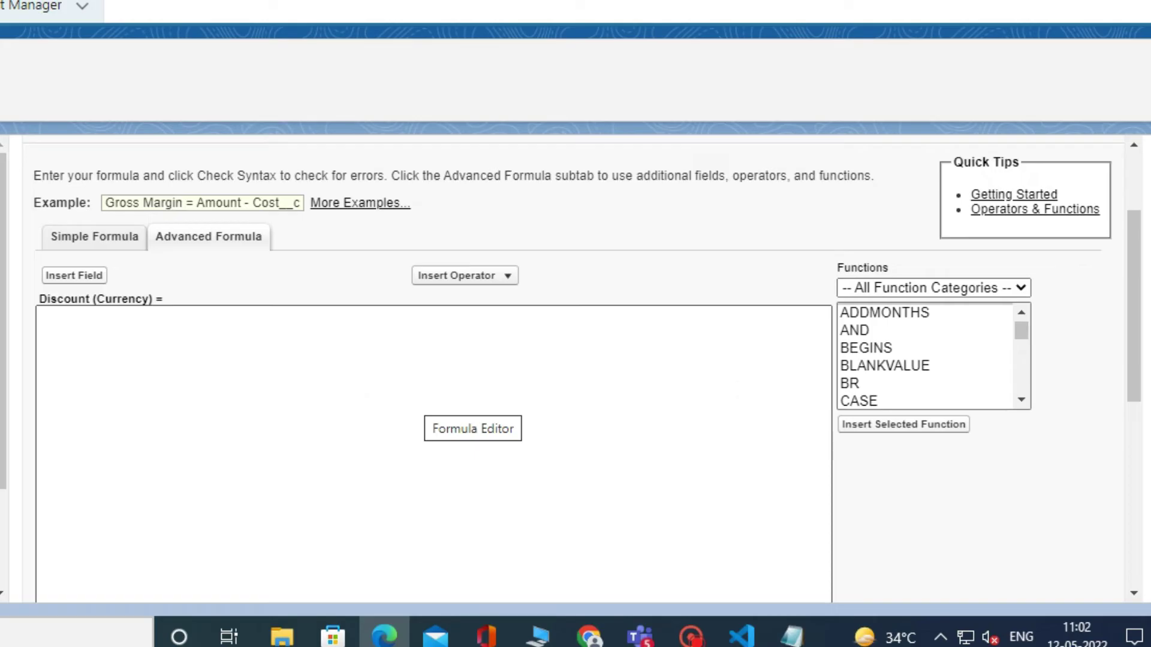
scroll(917, 359, down, 4)
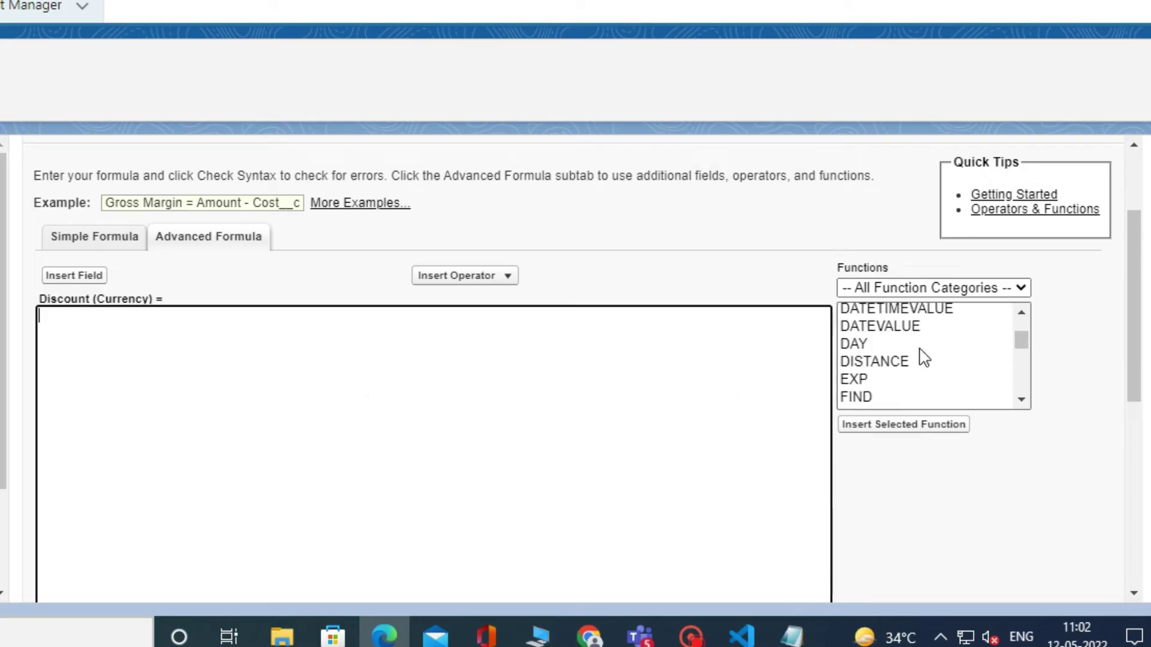
scroll(922, 355, down, 3)
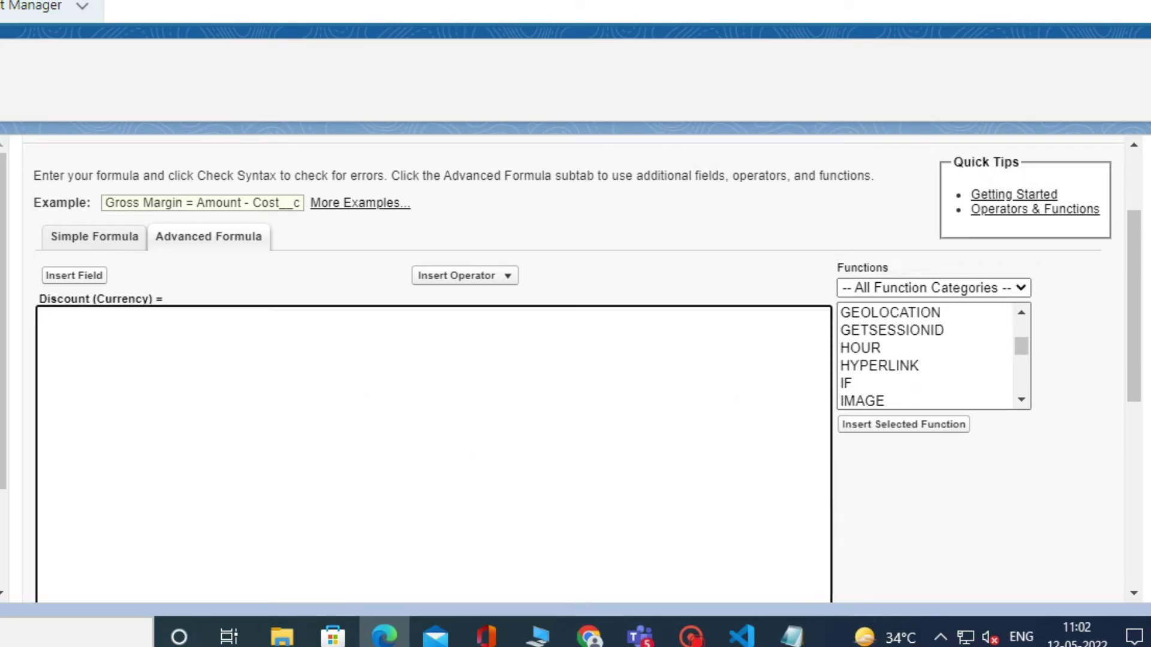
click(853, 384)
- Insert the IF template and replace its logical_test with an ISPICKVAL function
click(879, 427)
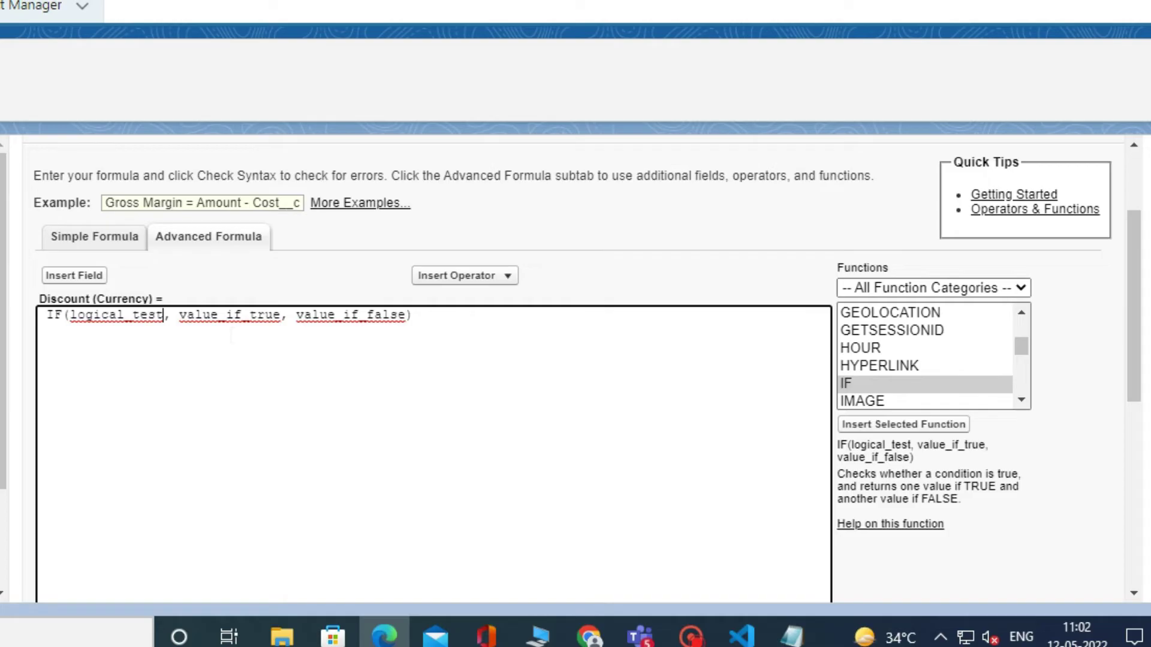
click(164, 315)
key(BackSpace)
key(BackSpace)
key(BackSpace)
key(BackSpace)
key(BackSpace)
key(BackSpace)
key(BackSpace)
key(BackSpace)
key(BackSpace)
key(BackSpace)
key(BackSpace)
key(BackSpace)
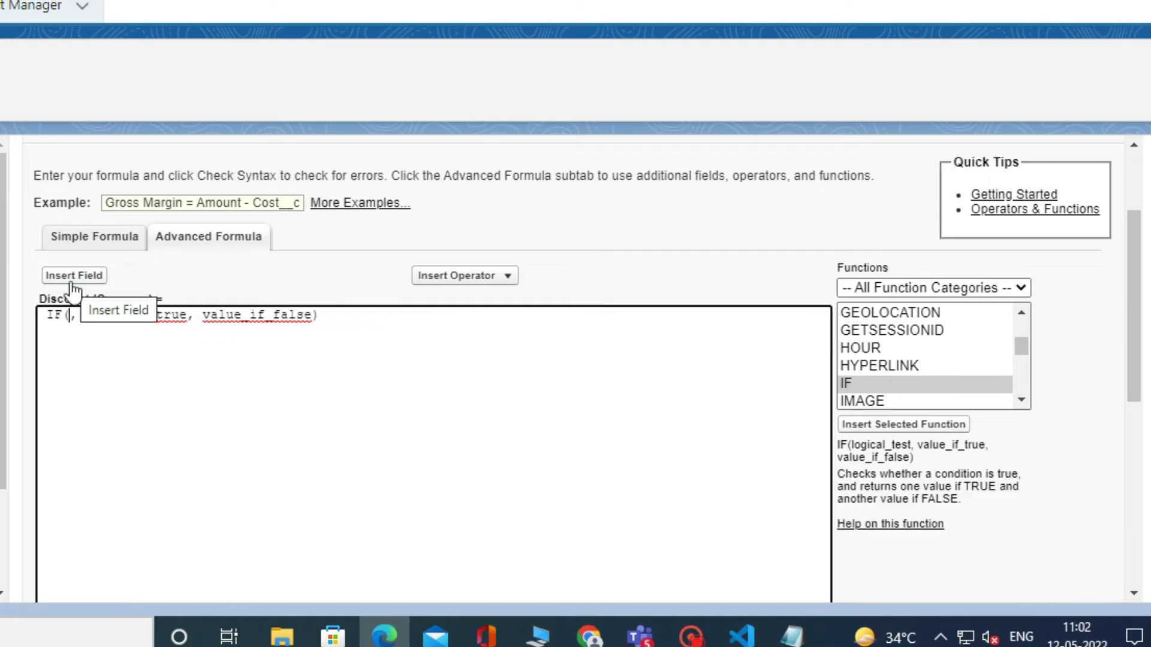
scroll(935, 353, down, 3)
click(888, 395)
click(908, 425)
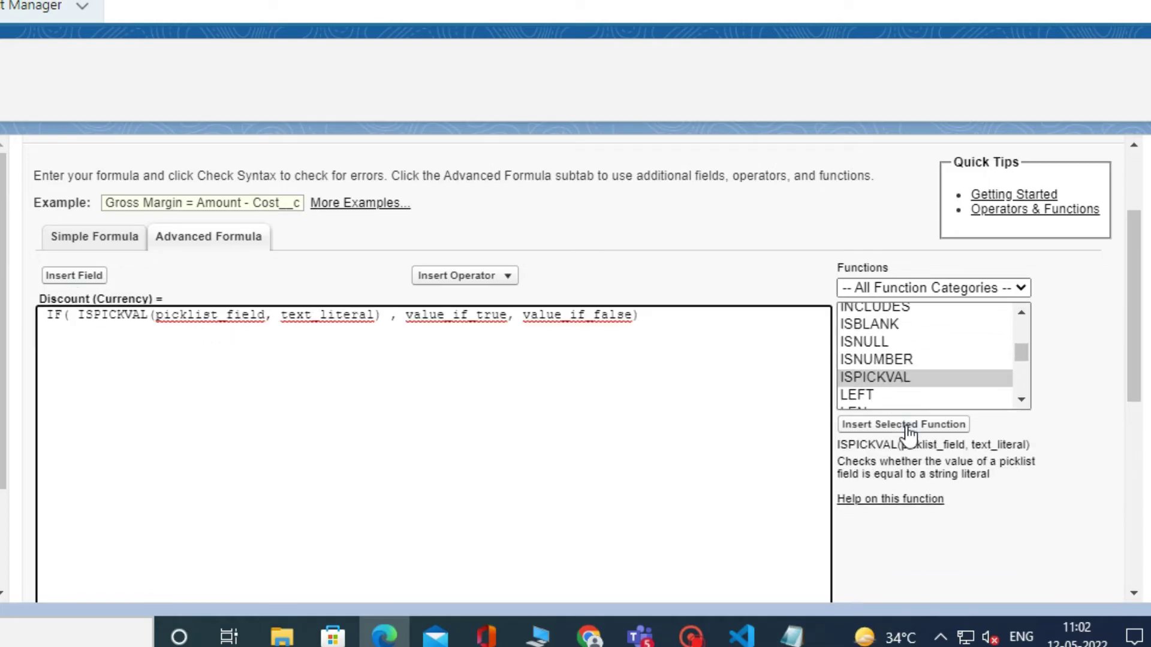
- Use the Stage field (StageName) as ISPICKVAL's picklist field
click(266, 315)
key(BackSpace)
key(BackSpace)
key(BackSpace)
key(BackSpace)
key(BackSpace)
key(BackSpace)
key(BackSpace)
key(BackSpace)
key(BackSpace)
key(BackSpace)
key(BackSpace)
key(BackSpace)
key(BackSpace)
key(BackSpace)
click(63, 277)
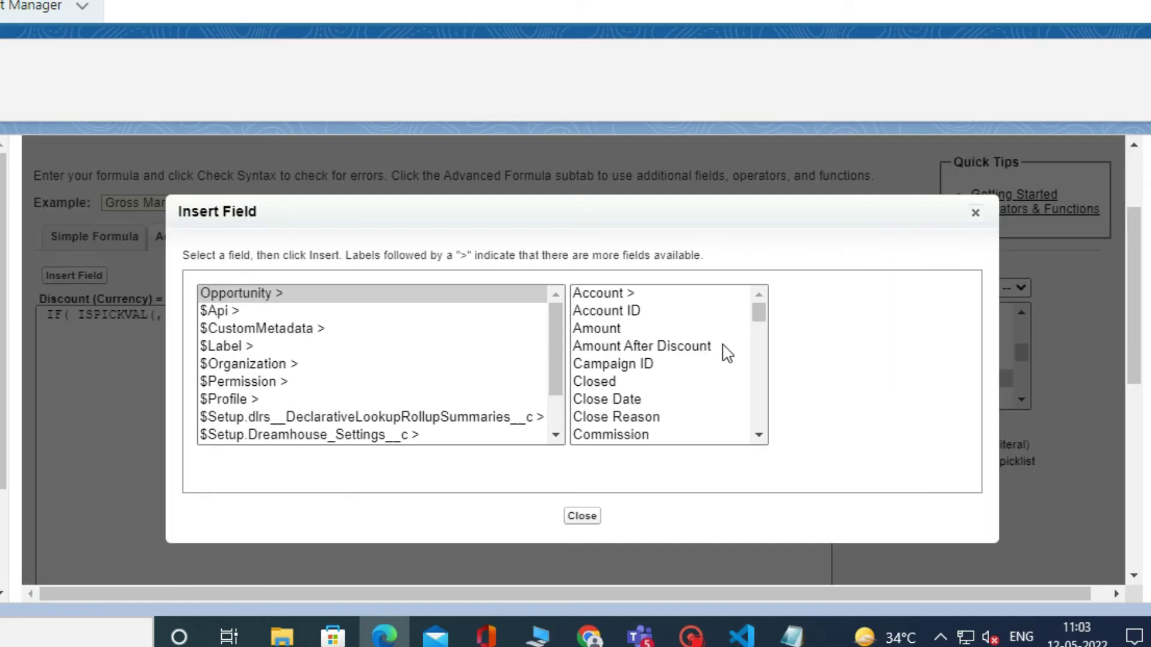
scroll(648, 372, down, 12)
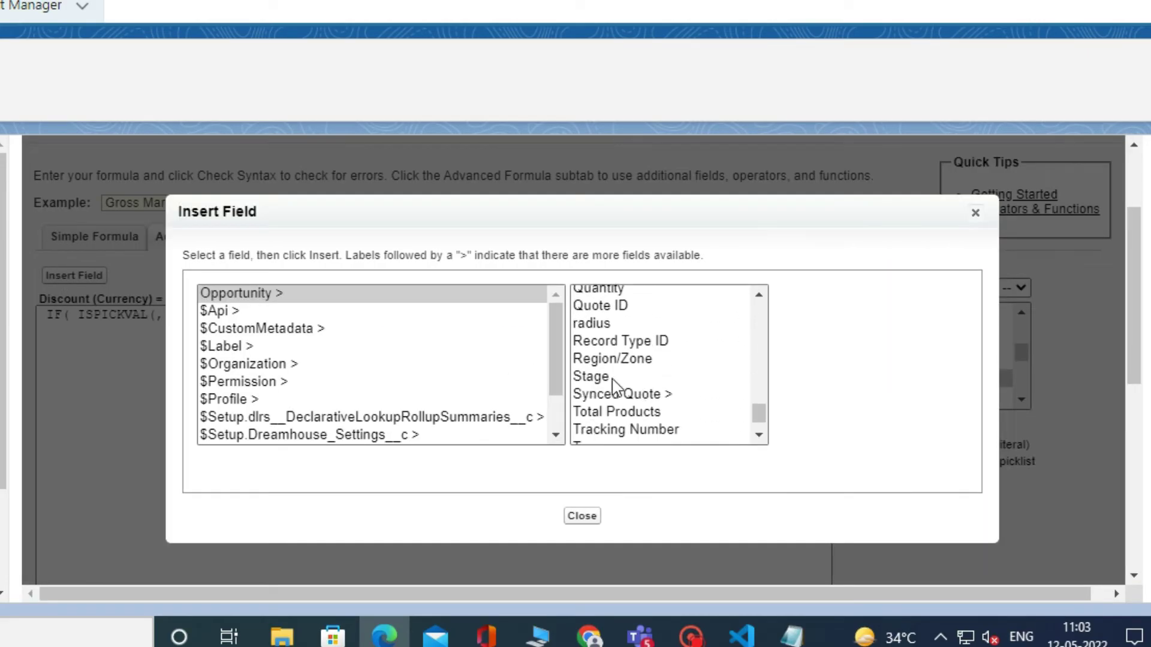
click(611, 378)
click(845, 406)
- Compare StageName against the literal "Closed Won" and put the true branch on its own line
click(347, 315)
key(BackSpace)
key(BackSpace)
key(BackSpace)
key(BackSpace)
key(BackSpace)
key(BackSpace)
key(BackSpace)
key(BackSpace)
key(BackSpace)
key(BackSpace)
key(BackSpace)
key(BackSpace)
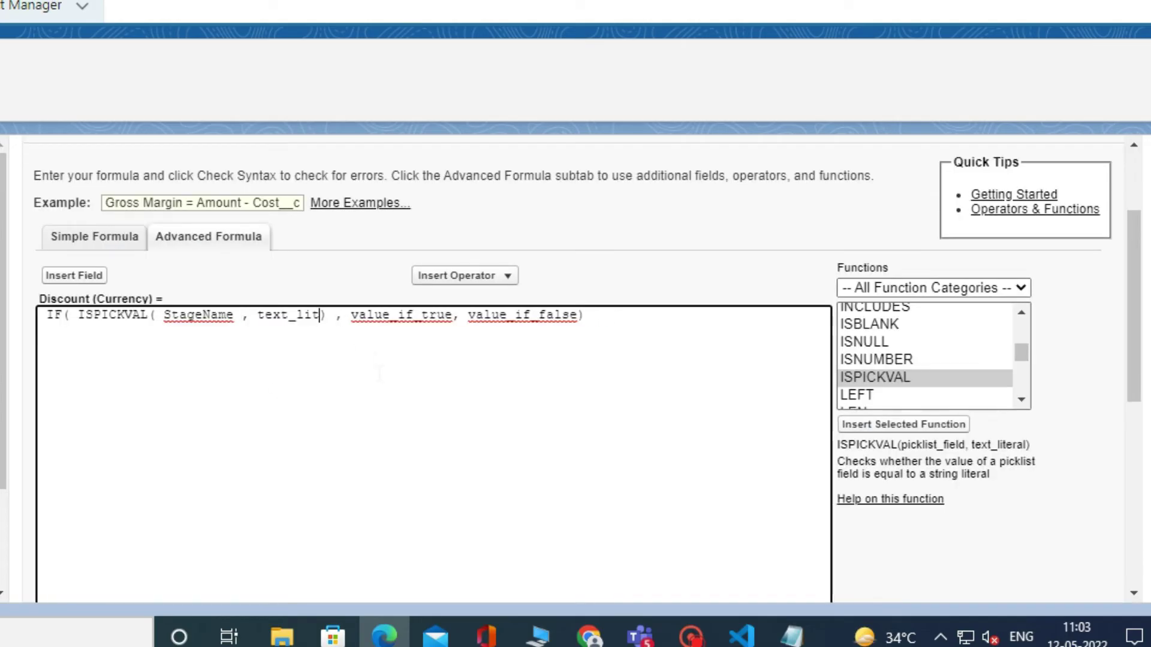
text(Clos)
key(BackSpace)
key(BackSpace)
key(BackSpace)
key(BackSpace)
text("")
key(Left)
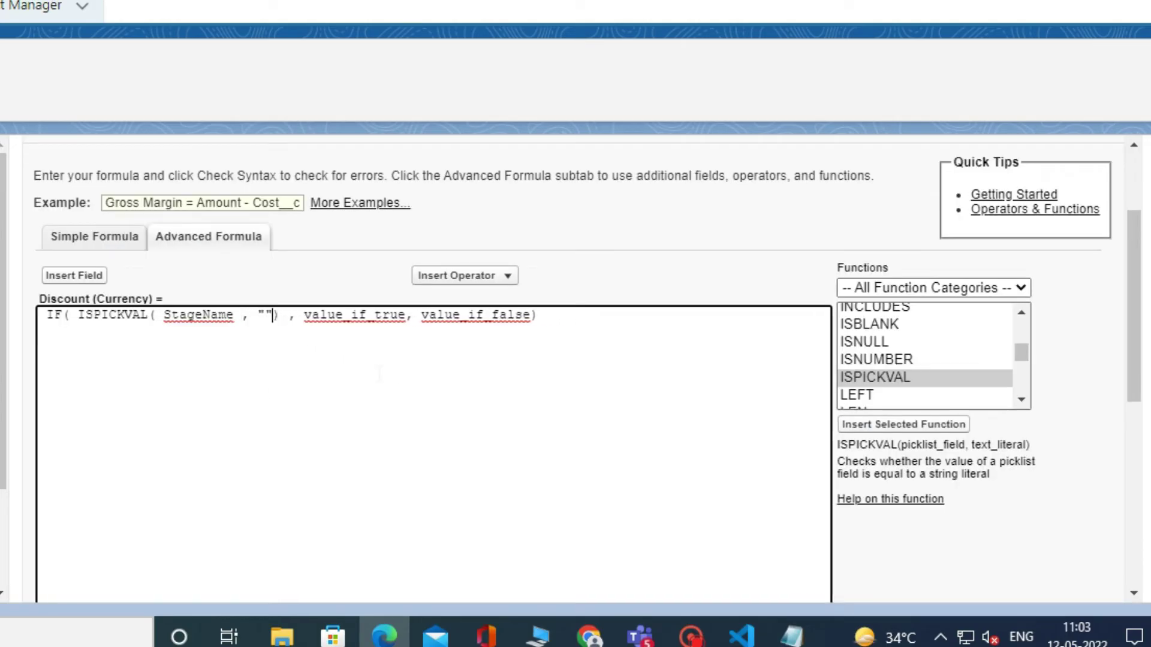
text(Closed Won)
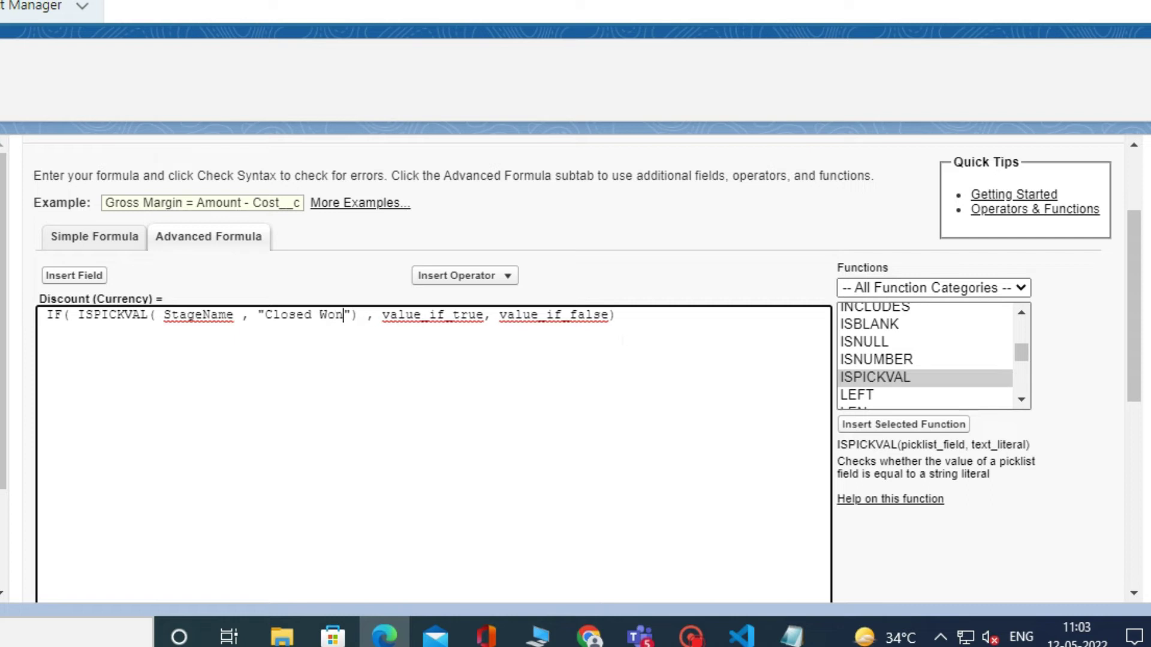
click(382, 314)
key(Return)
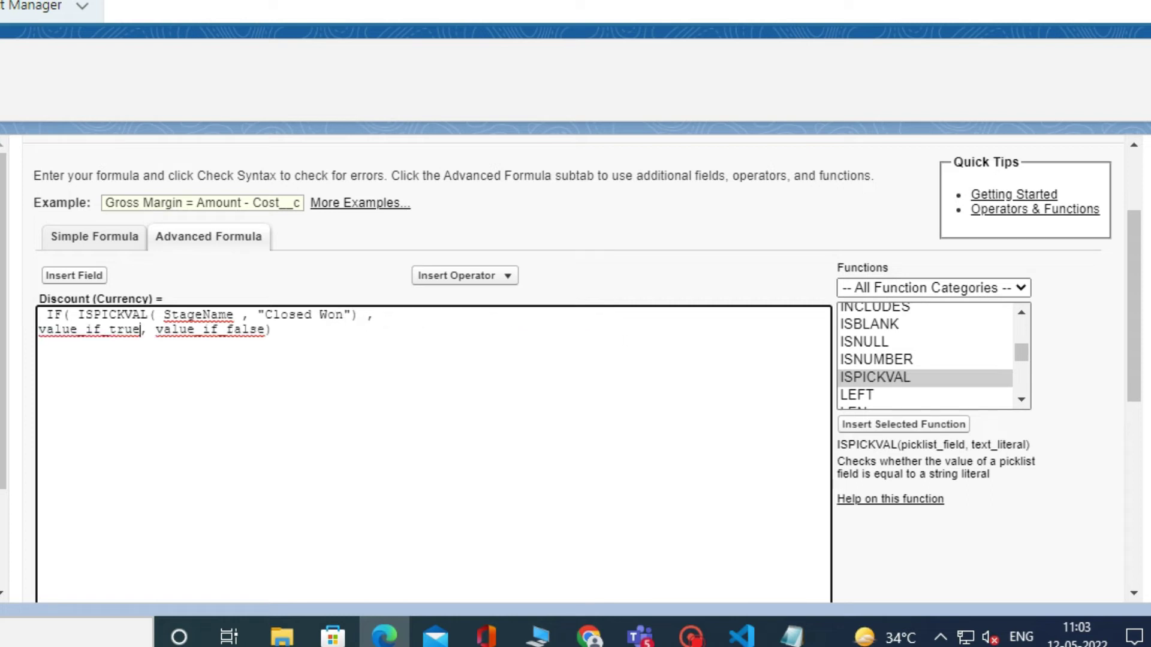
- Replace the value_if_true placeholder with a ROUND function
click(129, 329)
key(BackSpace)
key(BackSpace)
key(BackSpace)
key(BackSpace)
key(BackSpace)
key(BackSpace)
key(BackSpace)
key(BackSpace)
key(BackSpace)
key(BackSpace)
key(BackSpace)
key(BackSpace)
key(BackSpace)
scroll(935, 373, down, 5)
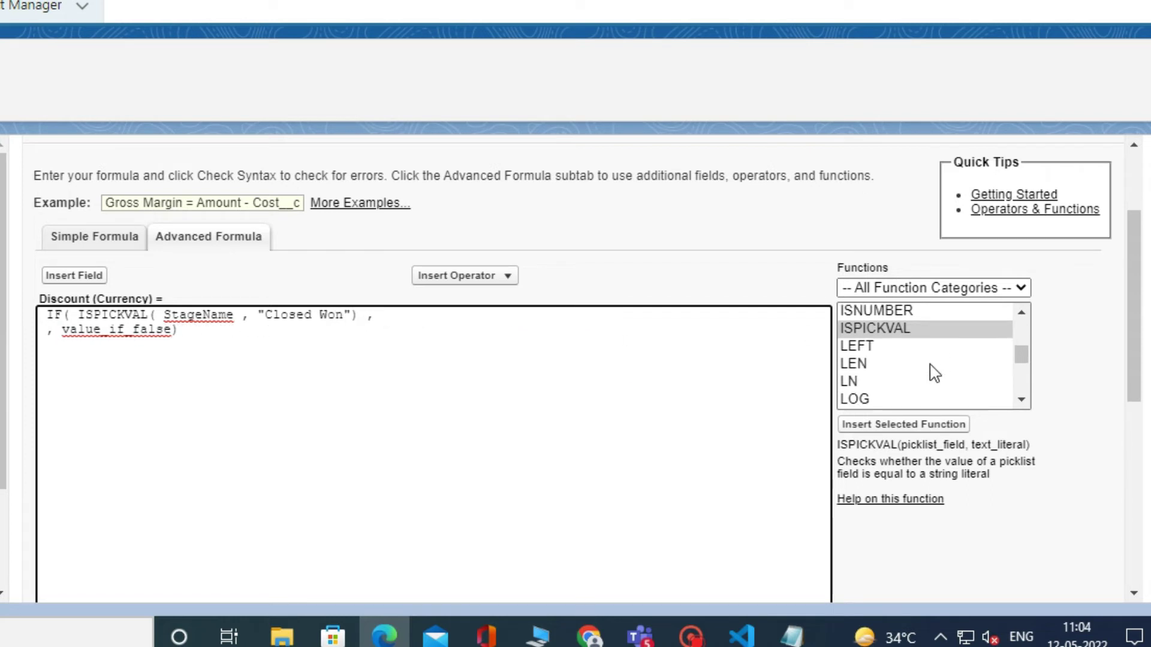
scroll(933, 373, down, 5)
click(887, 336)
click(904, 424)
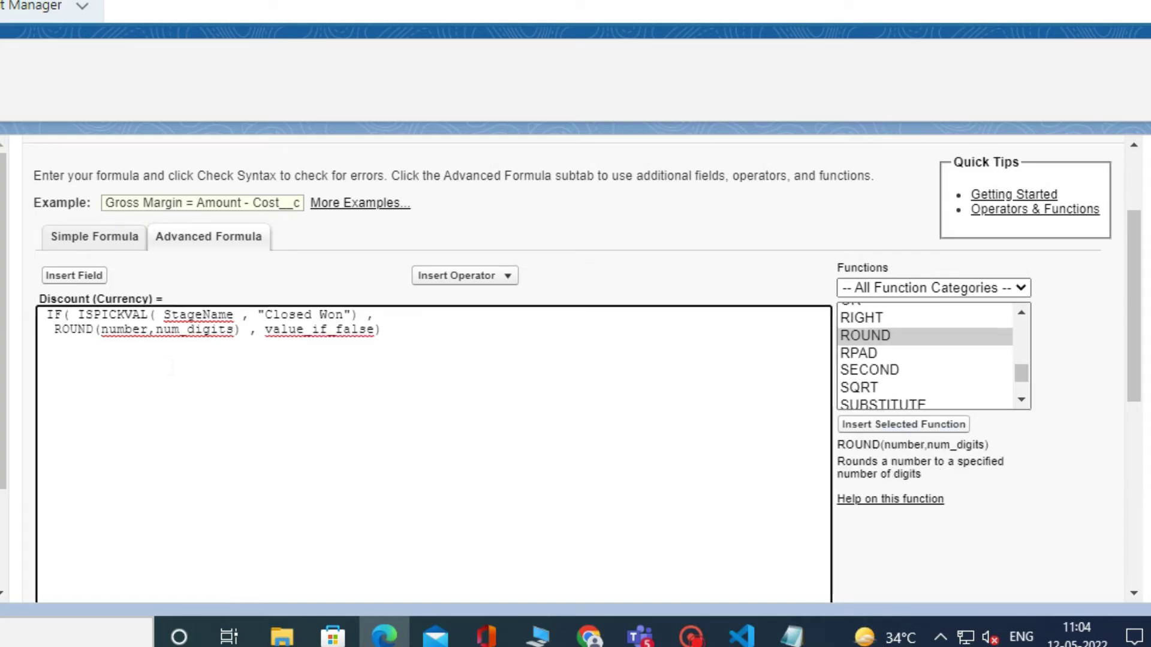
key(BackSpace)
key(BackSpace)
key(BackSpace)
key(BackSpace)
key(BackSpace)
key(BackSpace)
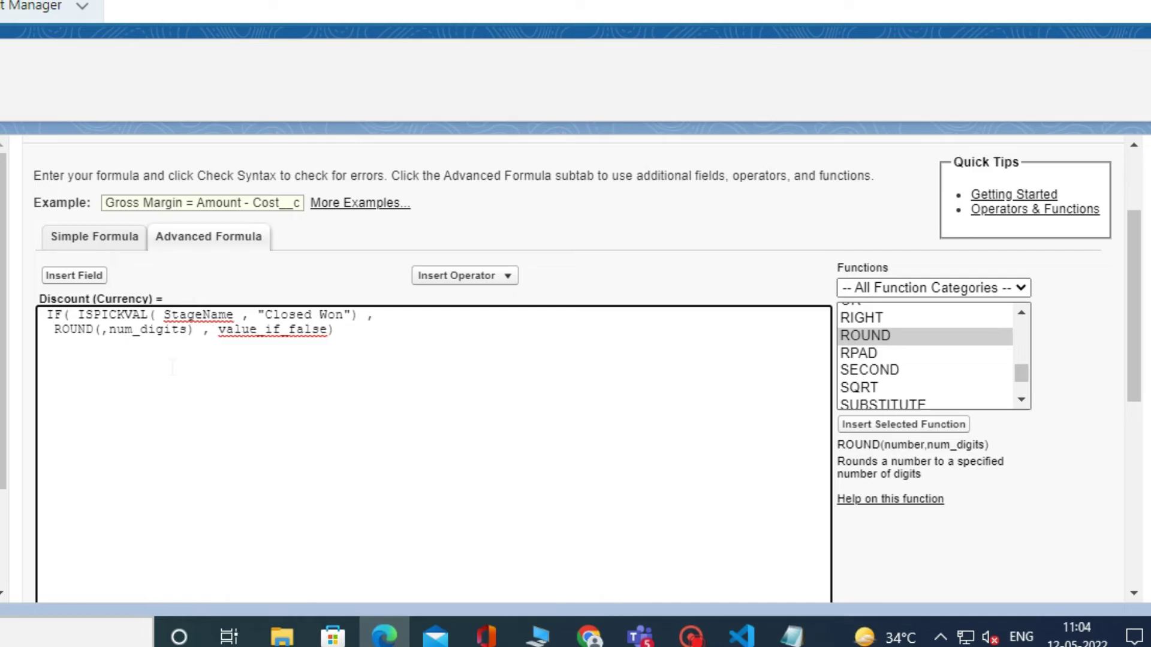
- Fill ROUND with Amount*0.02 and 2 digits, then delete the value_if_false placeholder
click(95, 276)
click(597, 330)
click(830, 403)
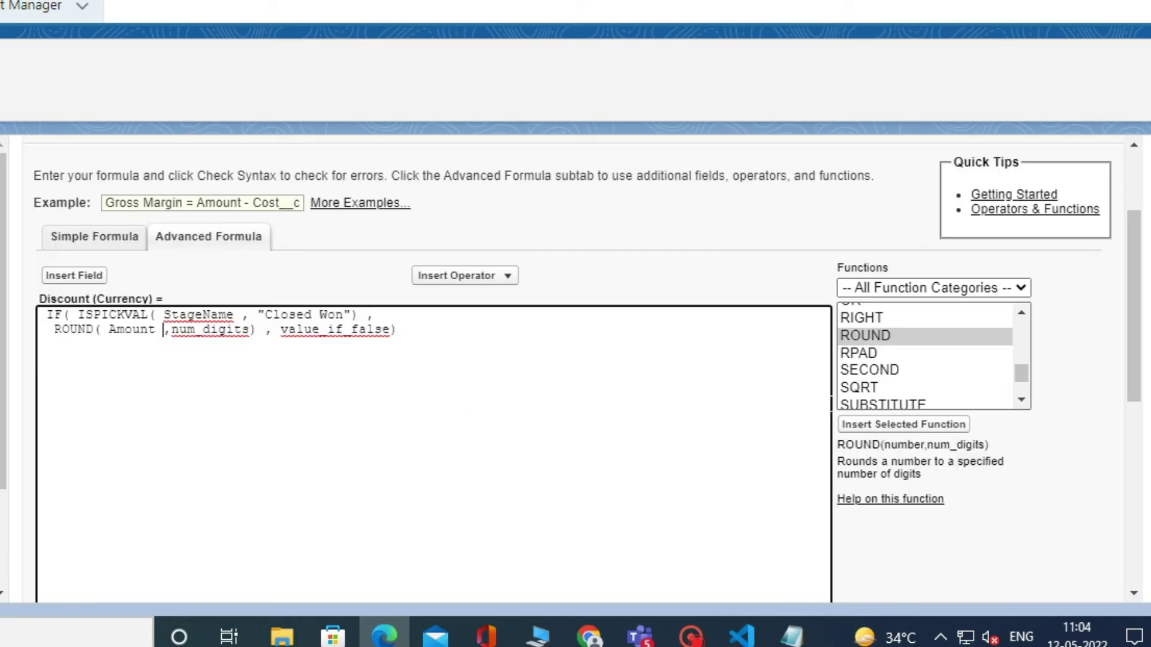
text(*)
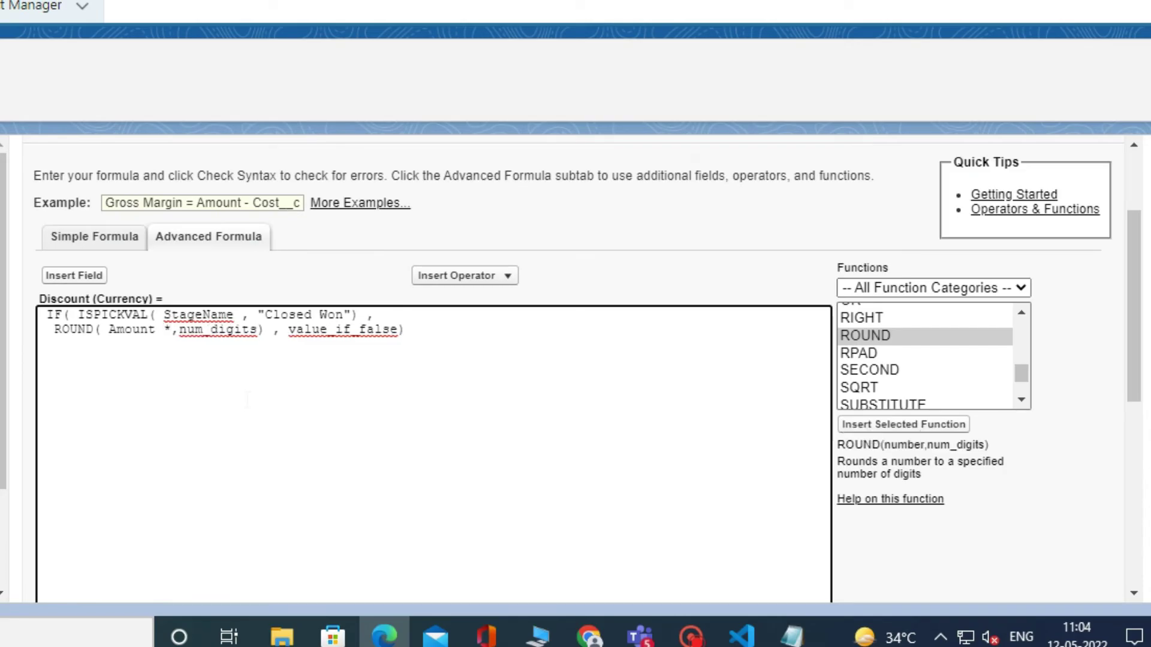
text(0.02)
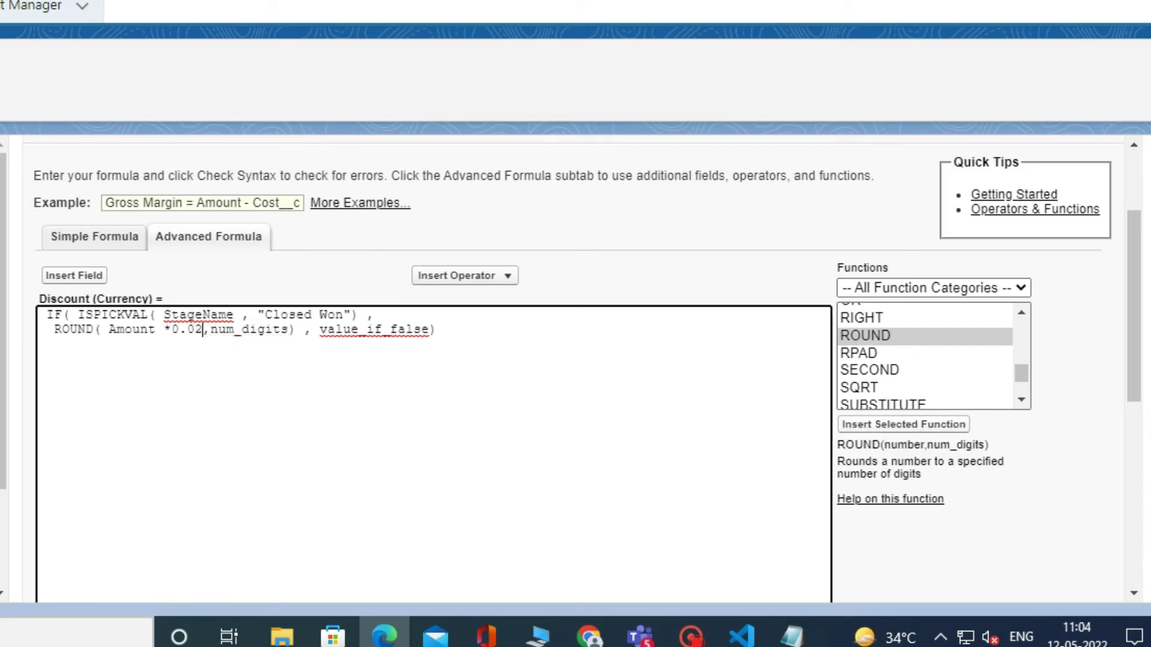
click(294, 329)
key(BackSpace)
key(BackSpace)
key(BackSpace)
key(BackSpace)
key(BackSpace)
key(BackSpace)
key(BackSpace)
key(BackSpace)
key(BackSpace)
key(BackSpace)
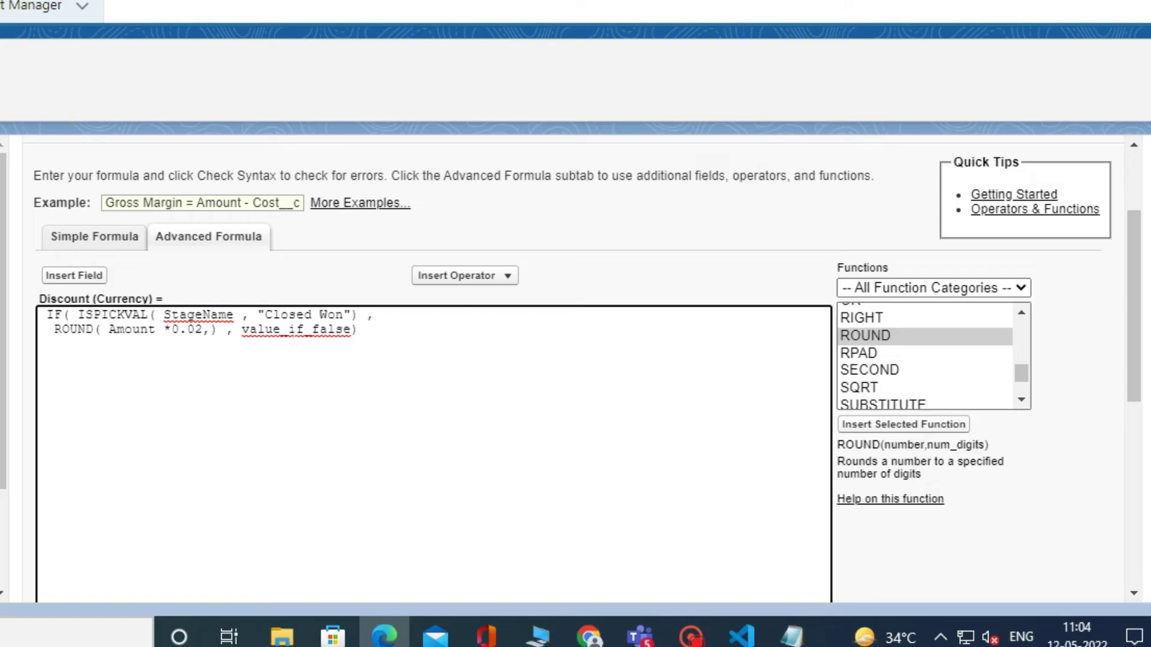
text(2)
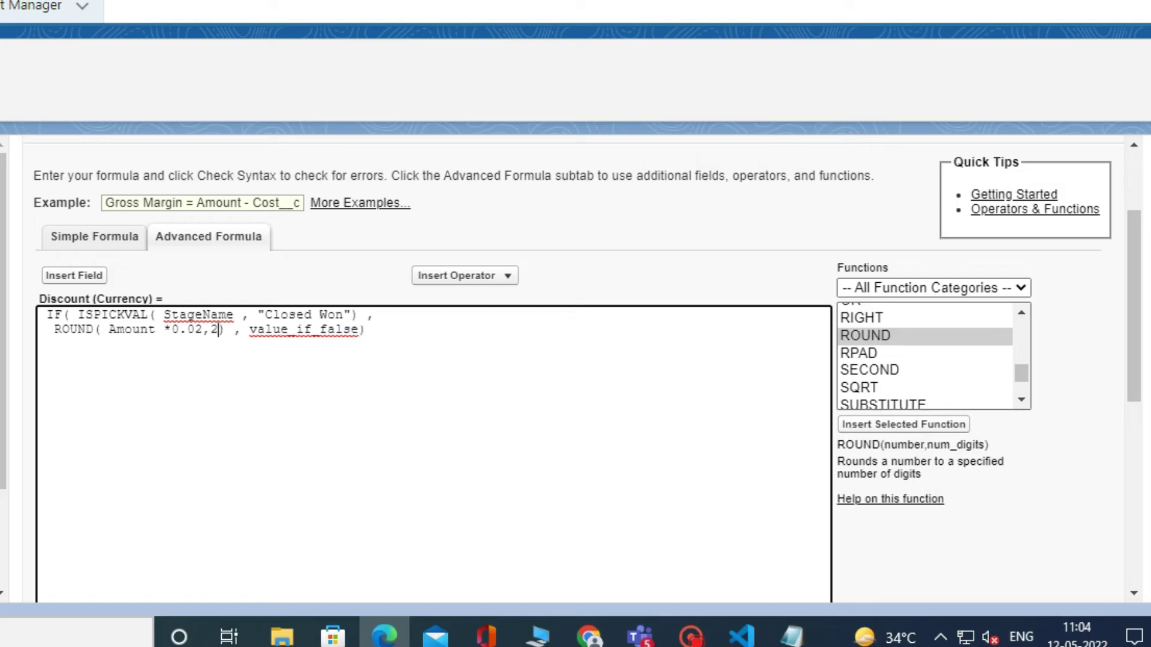
key(BackSpace)
key(BackSpace)
key(BackSpace)
key(BackSpace)
key(BackSpace)
key(BackSpace)
key(BackSpace)
key(BackSpace)
key(BackSpace)
key(BackSpace)
key(BackSpace)
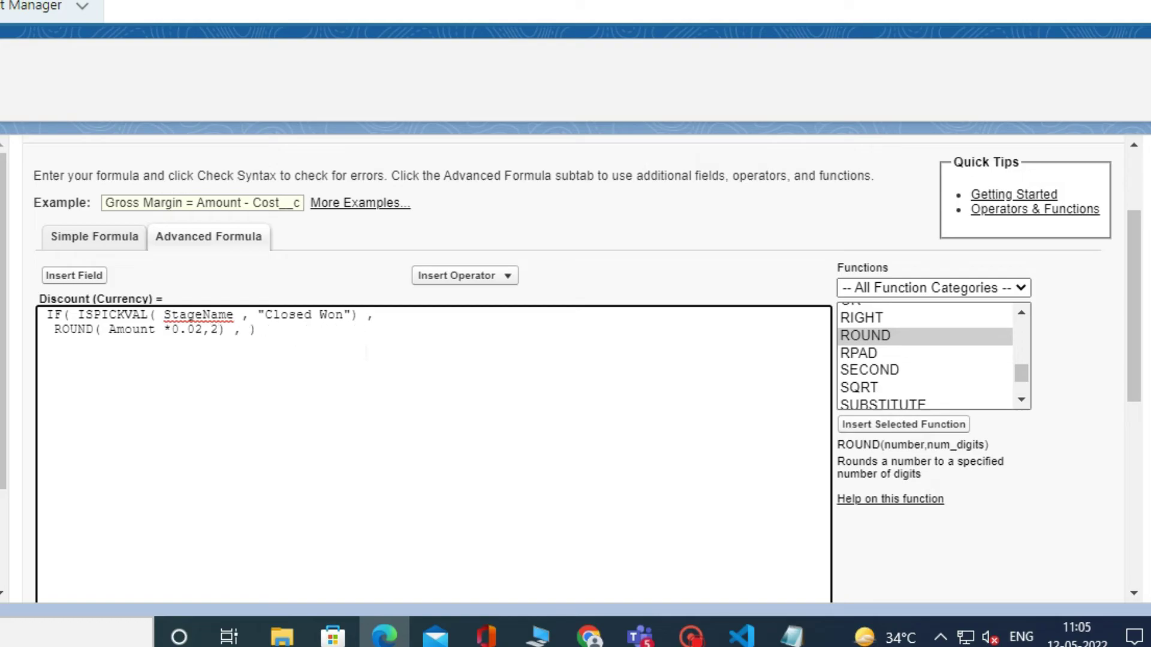
- Check the Discount formula's syntax, keep default field security and all page layouts, and save
scroll(372, 398, down, 7)
scroll(239, 407, up, 2)
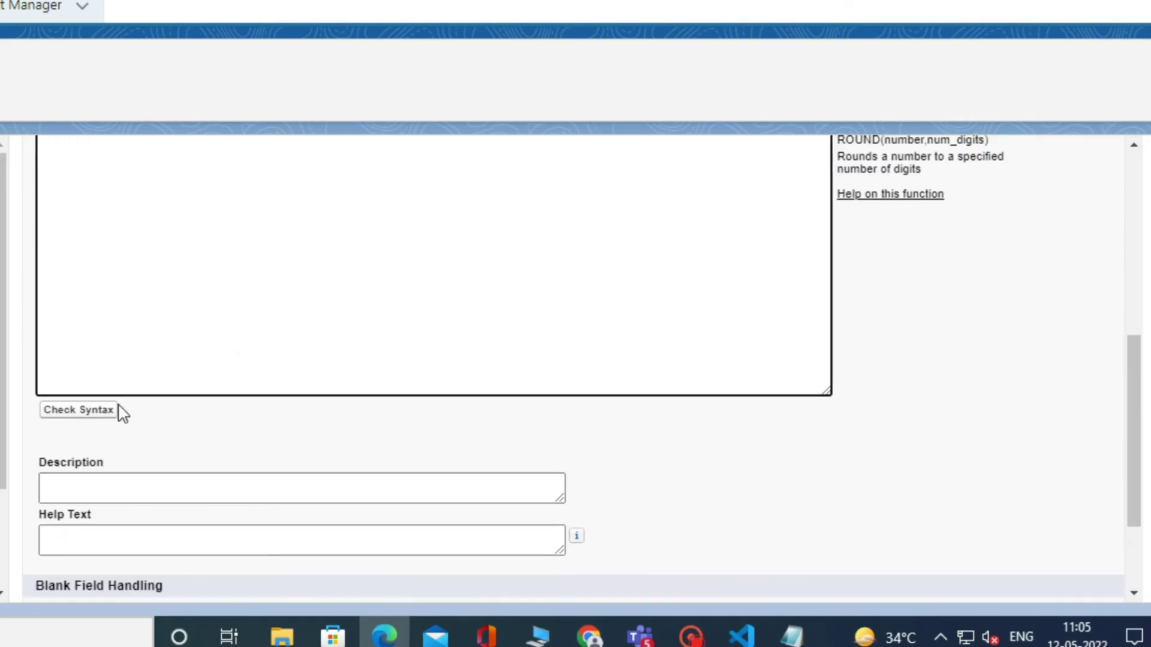
click(75, 409)
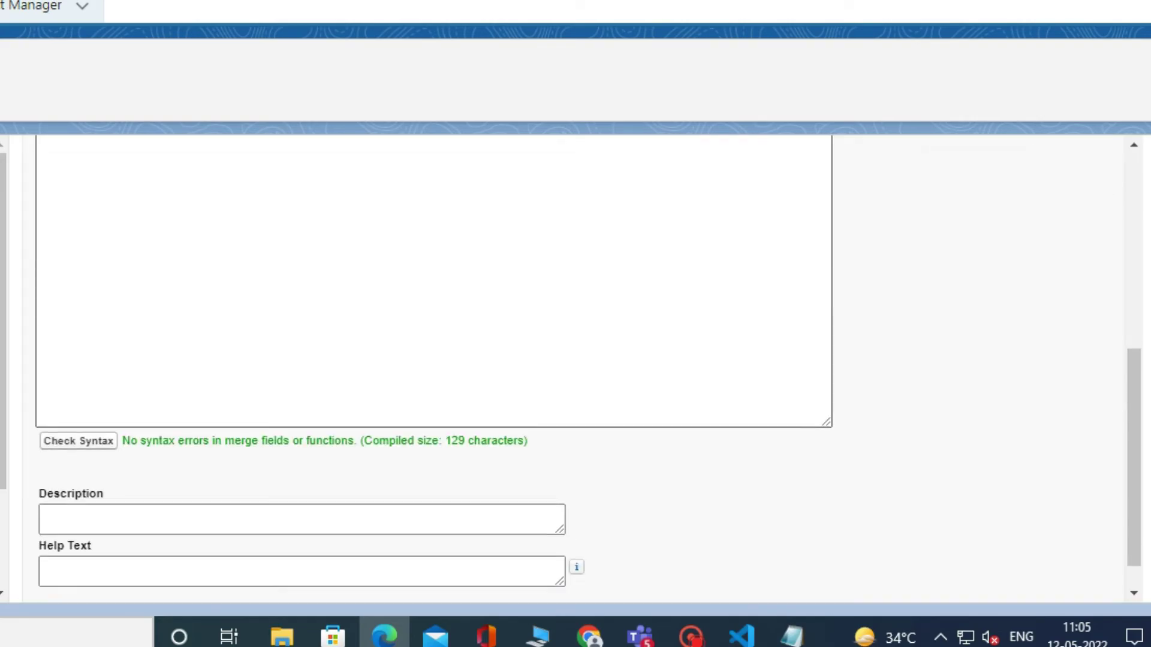
scroll(311, 429, up, 5)
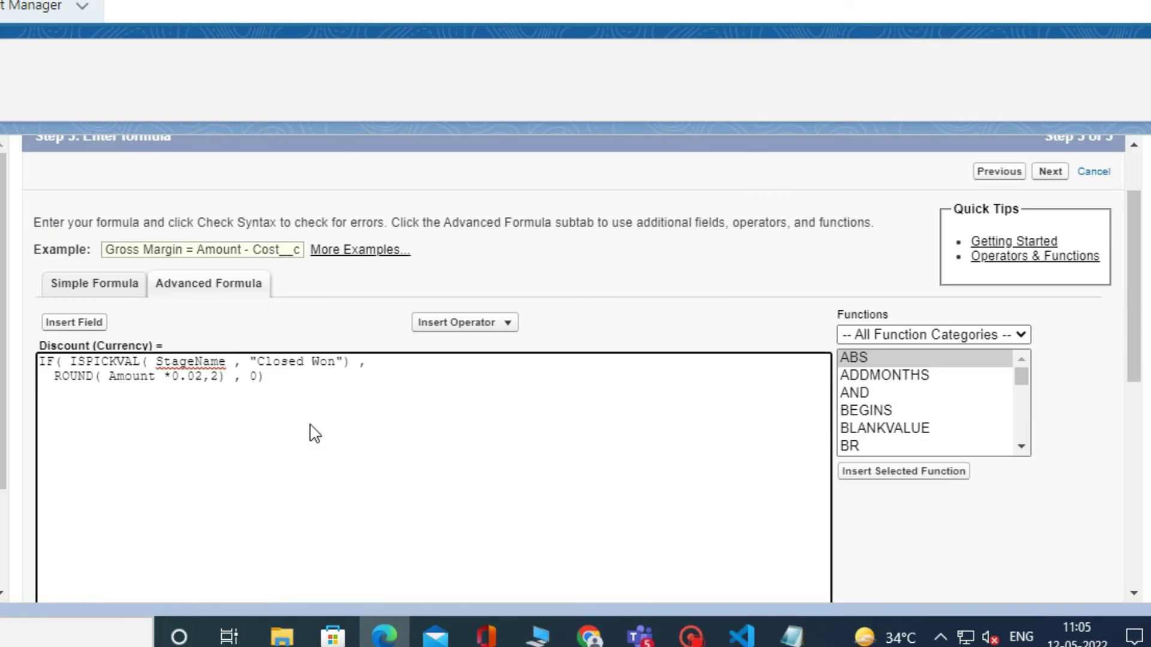
scroll(311, 430, down, 7)
click(1060, 583)
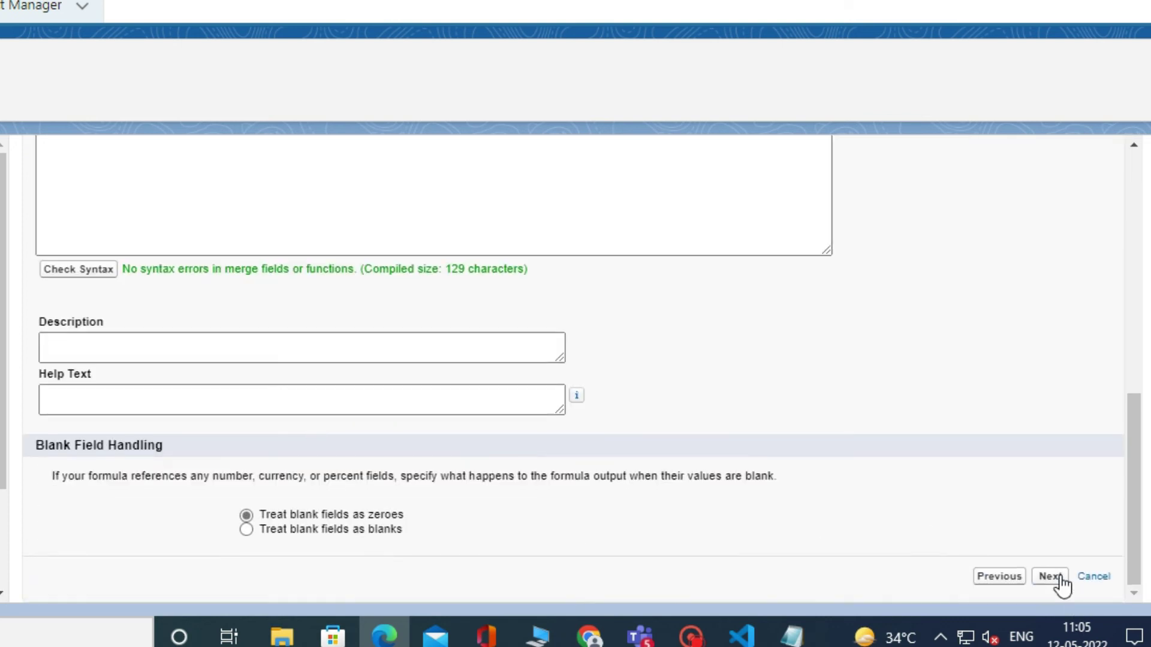
scroll(778, 458, down, 10)
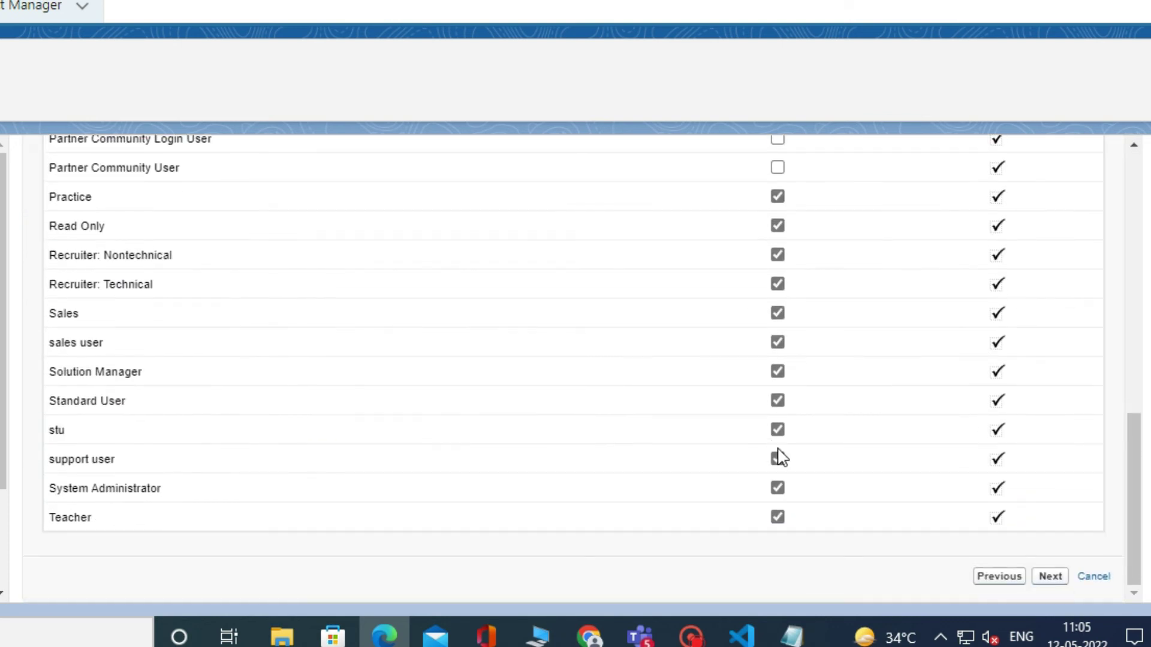
click(1055, 580)
scroll(637, 414, down, 3)
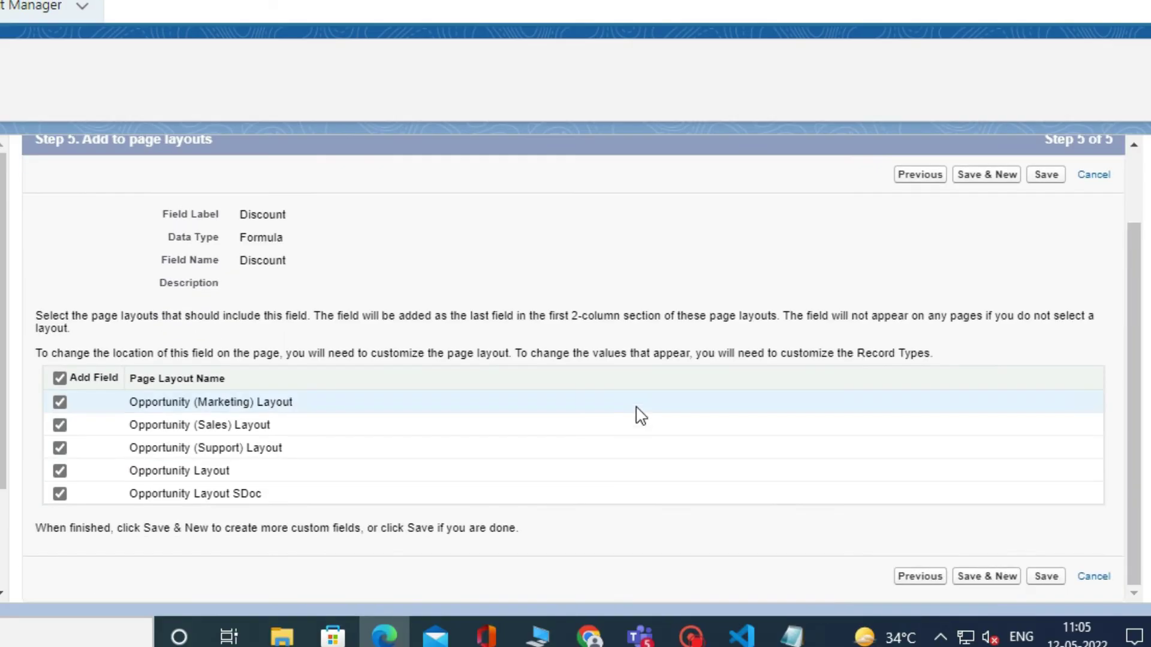
click(1043, 579)
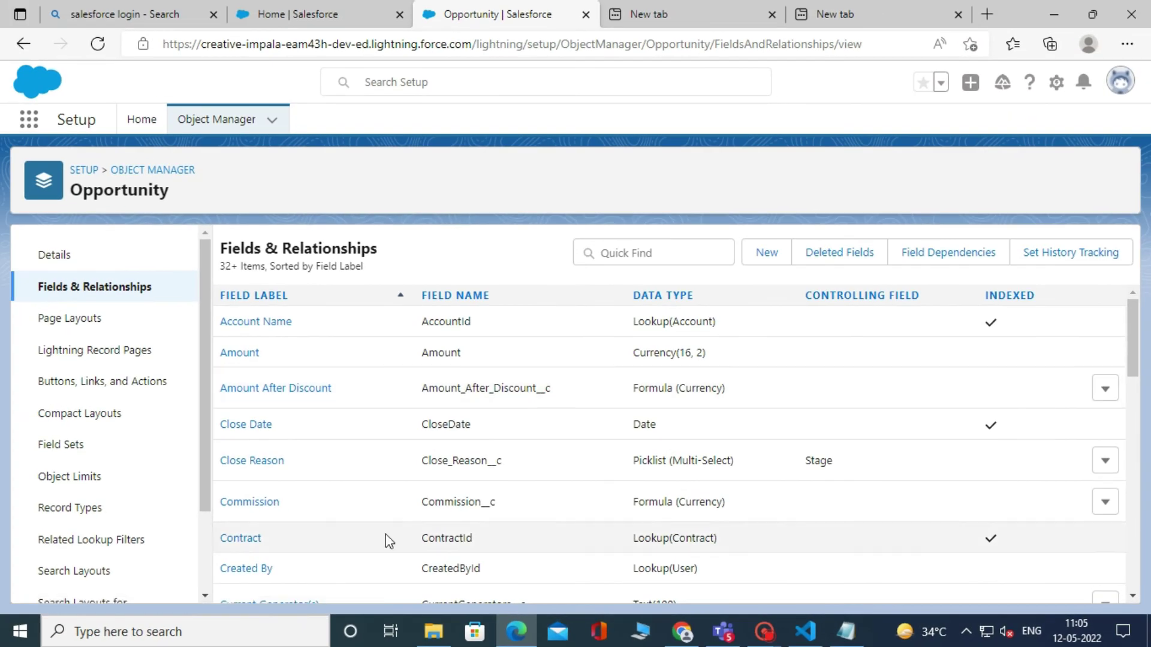
- Go to Opportunities and start a new opportunity with the Opportunity1 record type
click(97, 45)
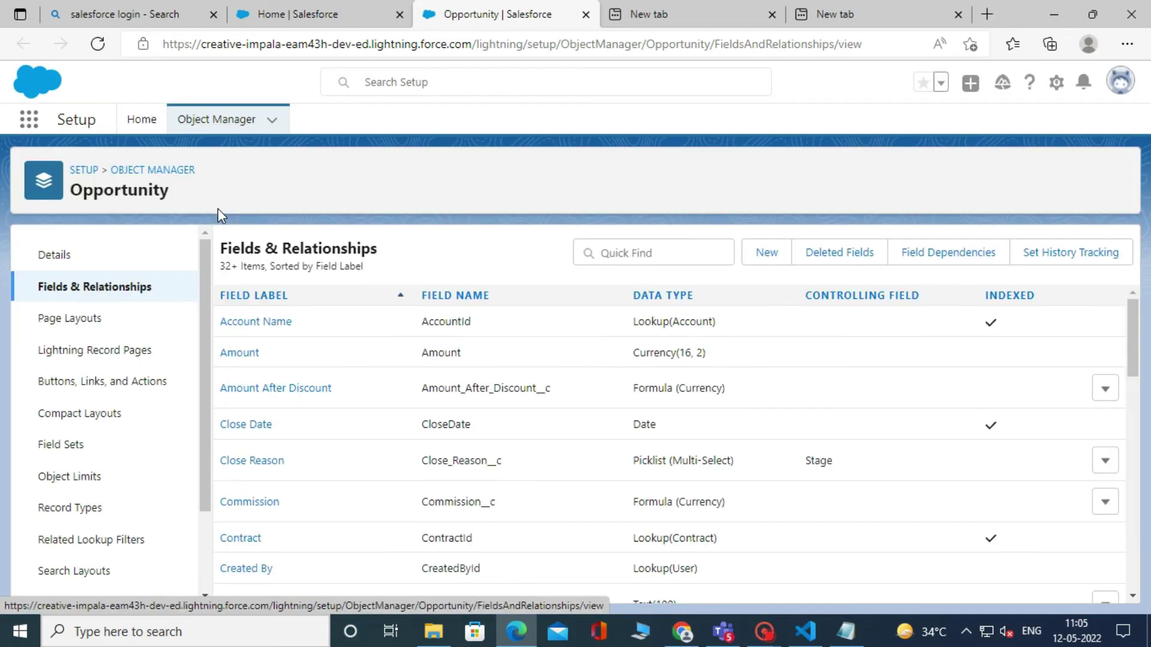
click(30, 125)
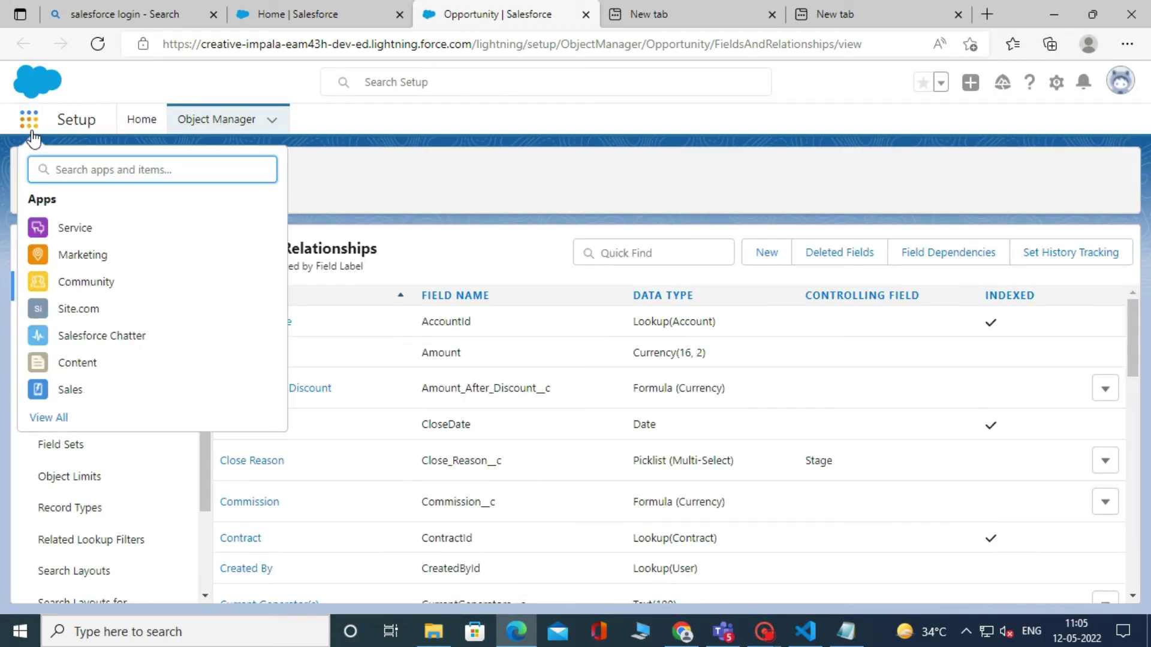
text(oppor)
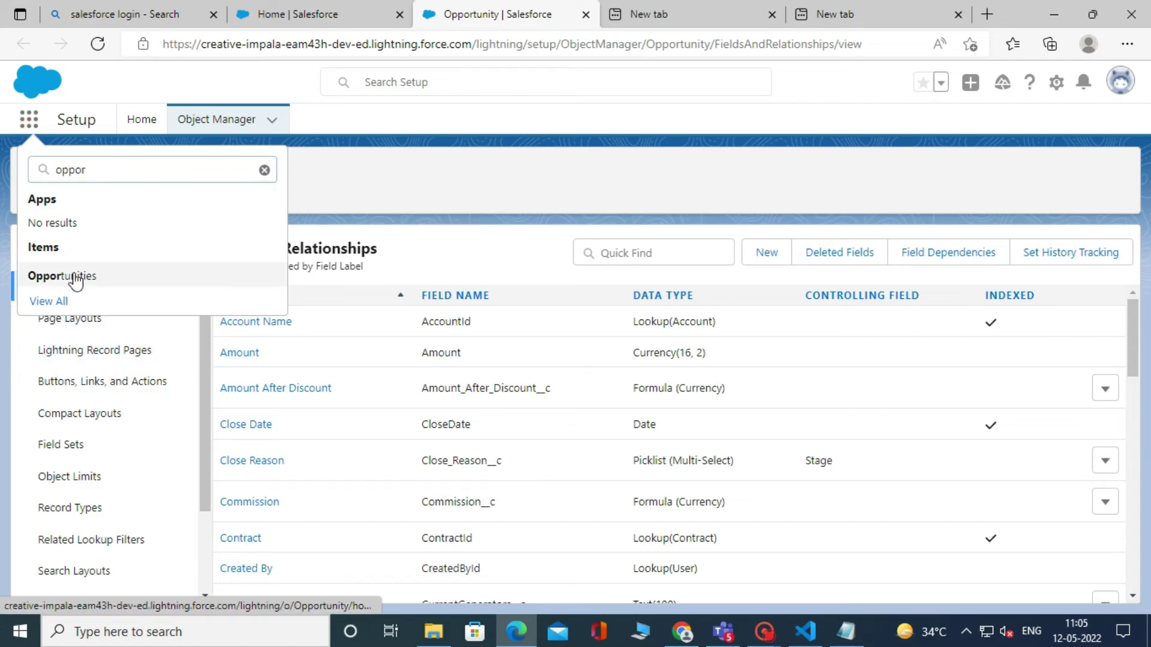
click(75, 277)
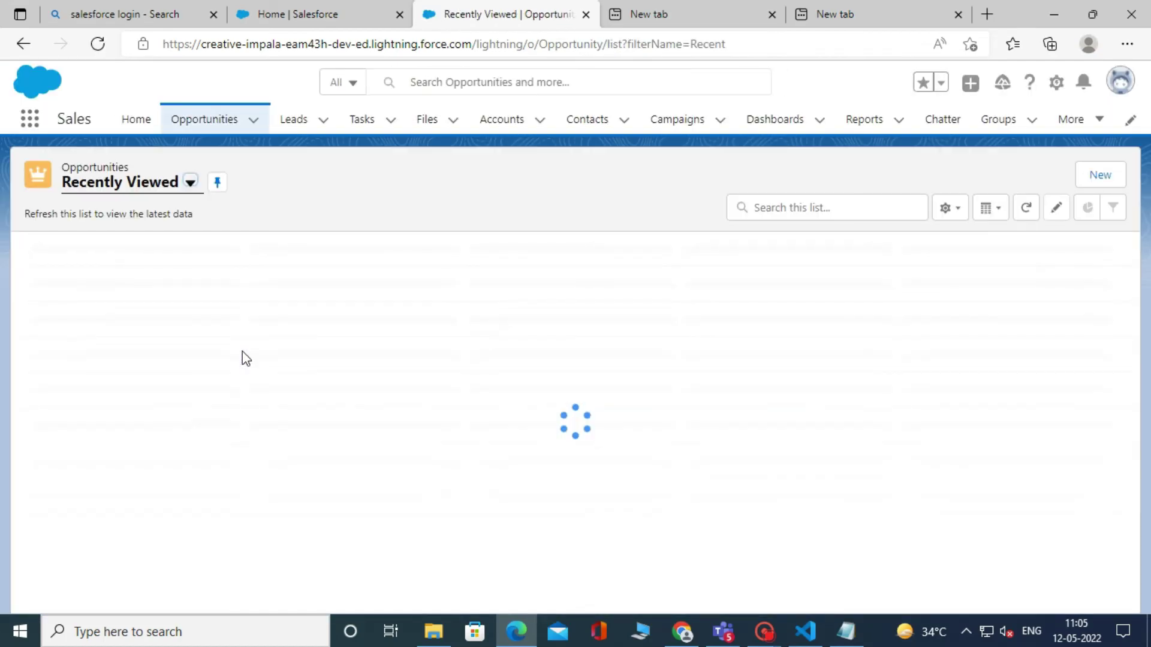
click(1100, 176)
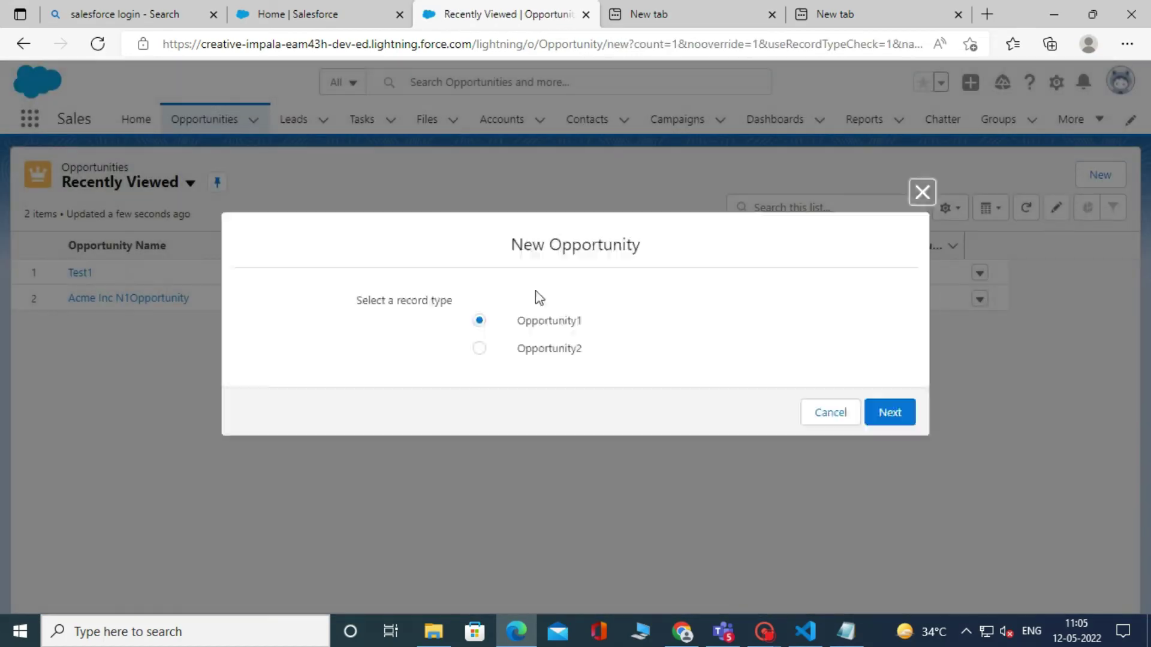
click(881, 411)
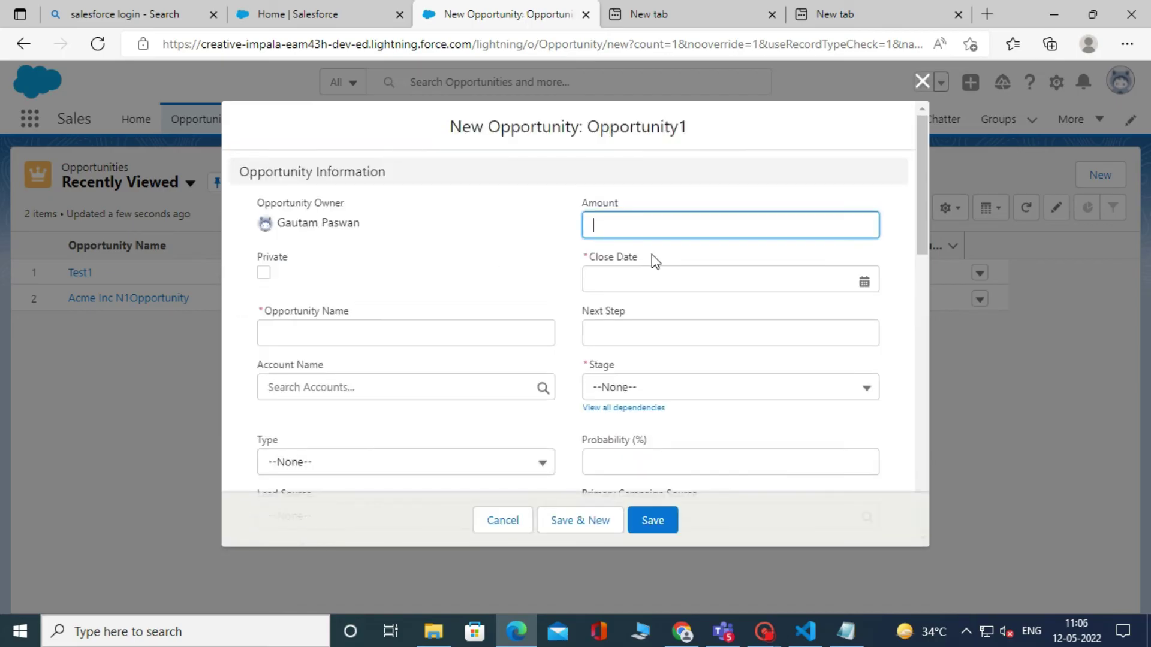
- Enter amount 500, close date May 11, 2022, and stage Closed Won
scroll(650, 347, down, 1)
scroll(644, 269, up, 1)
text(500)
scroll(617, 264, down, 1)
click(827, 215)
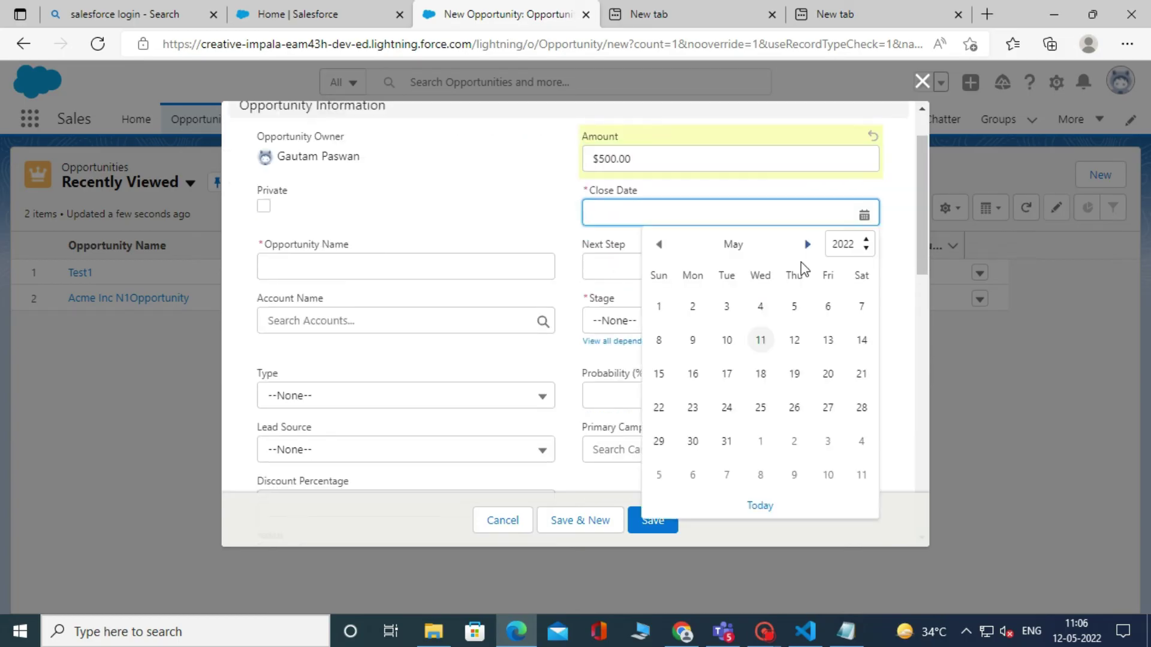
click(761, 342)
click(763, 322)
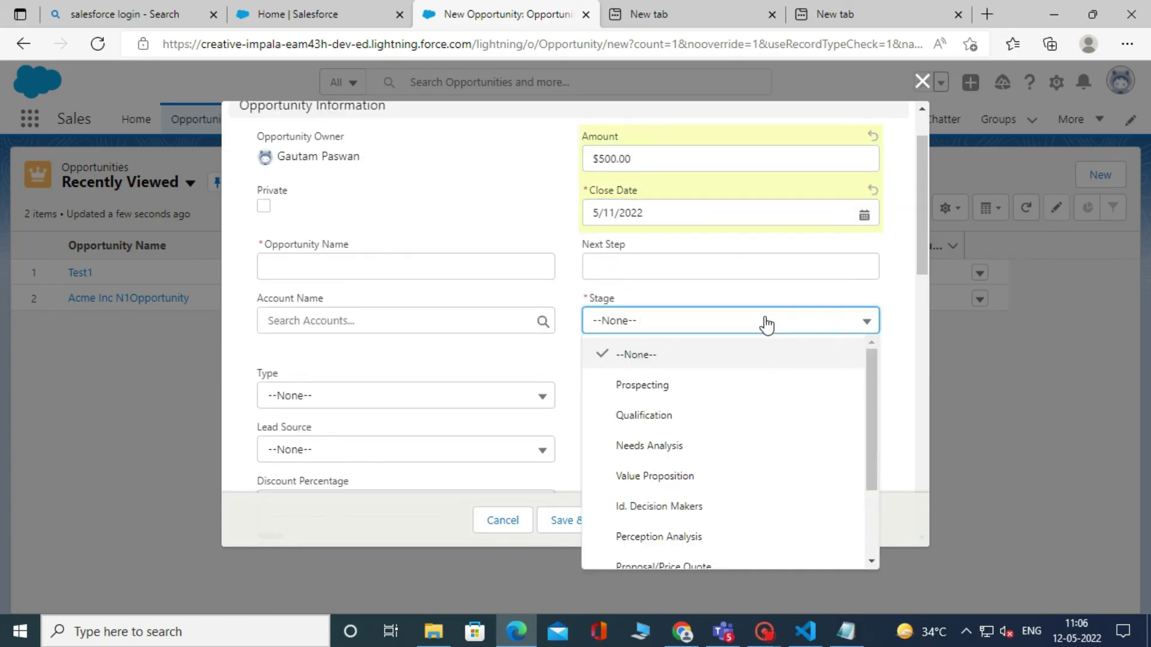
scroll(695, 451, down, 2)
click(675, 516)
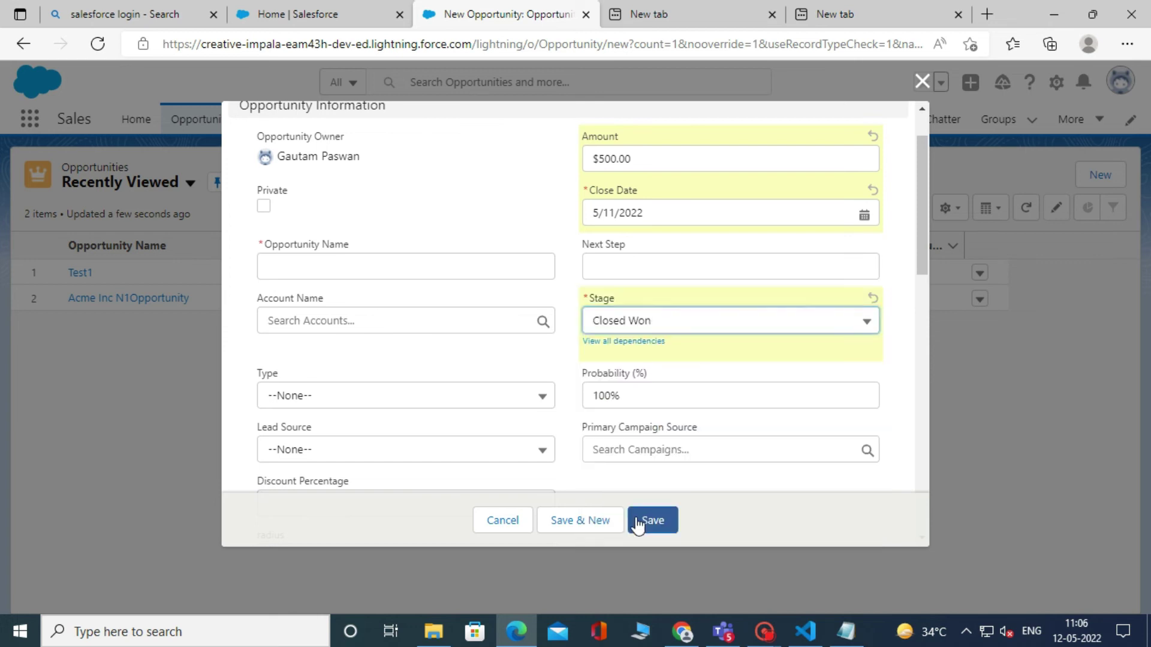
- Name the opportunity 'test1' and save it
click(638, 522)
click(347, 264)
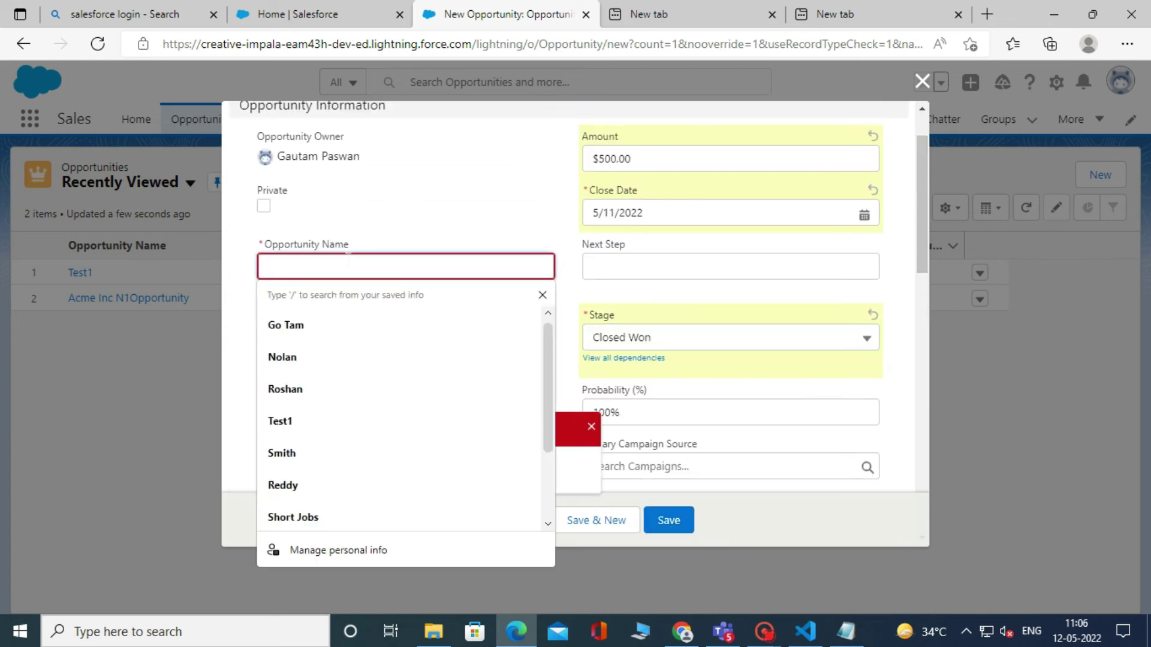
text(test1)
click(663, 527)
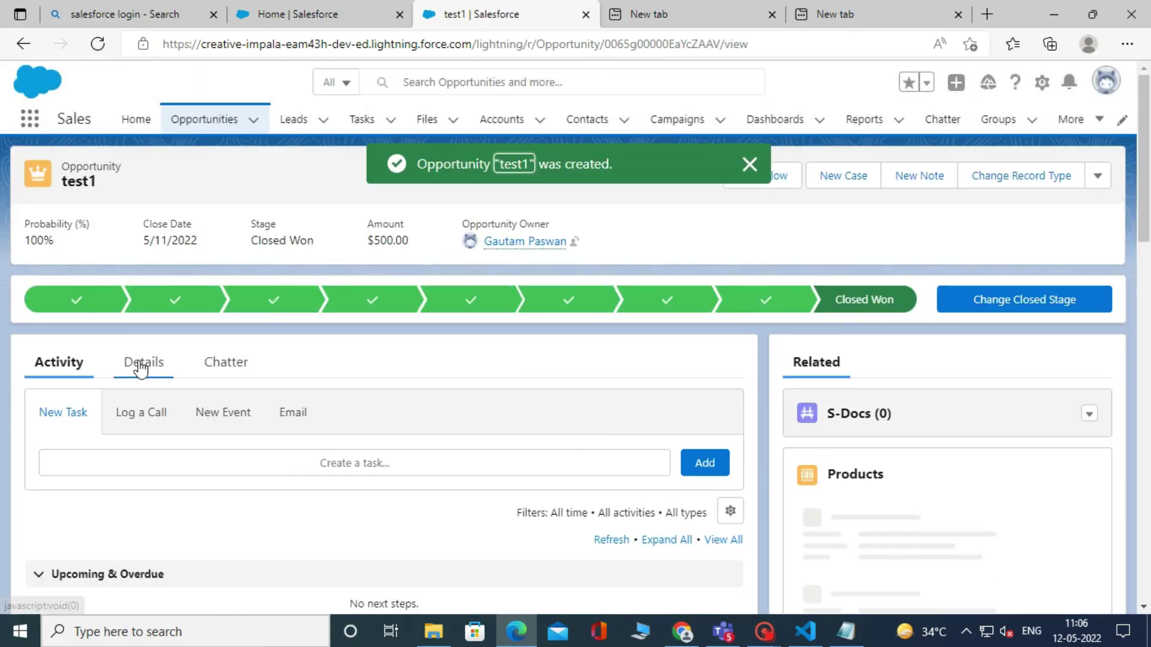
- View test1's details showing Amount $500.00, Stage Closed Won and Commission $50.00
click(140, 365)
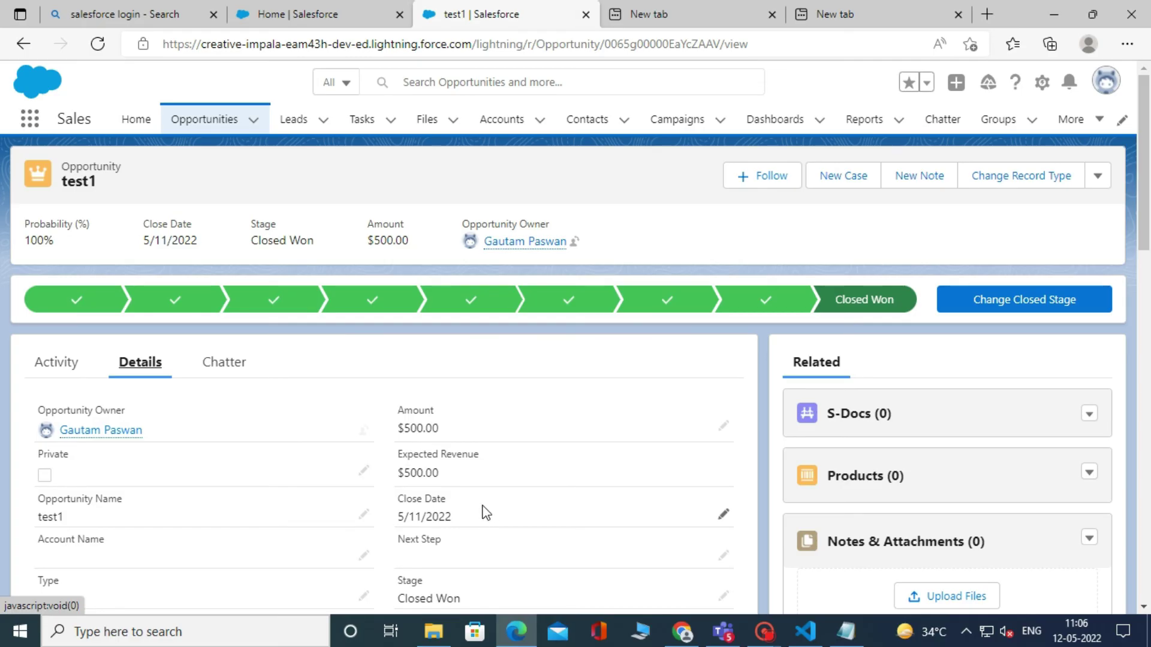
scroll(485, 513, down, 2)
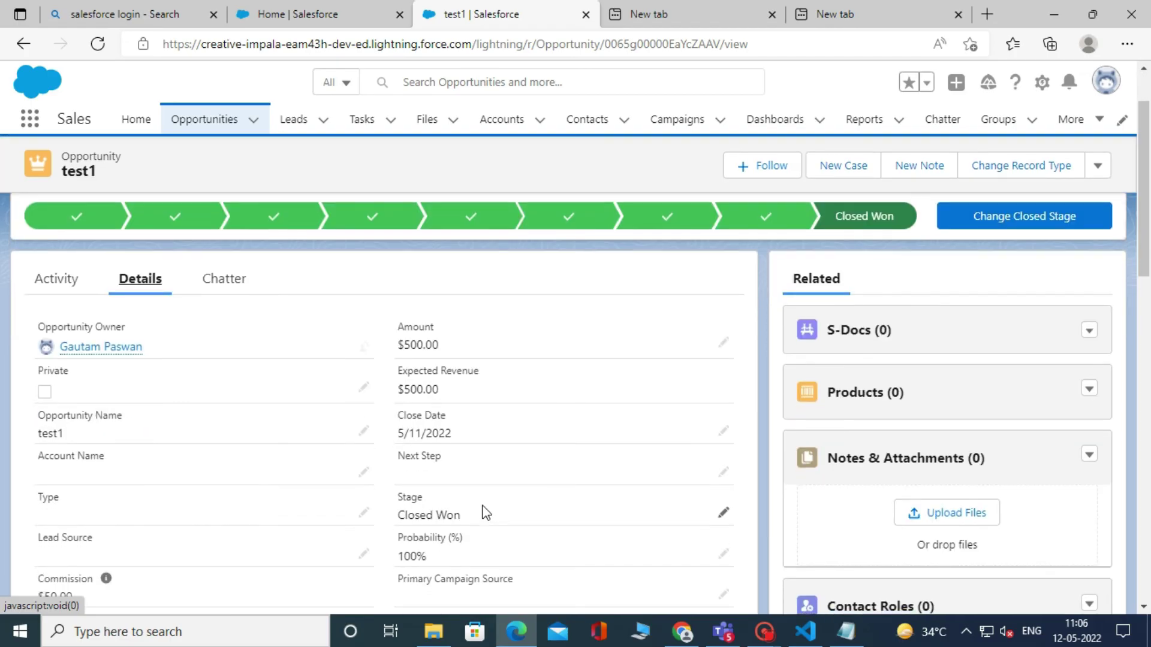
scroll(486, 512, down, 2)
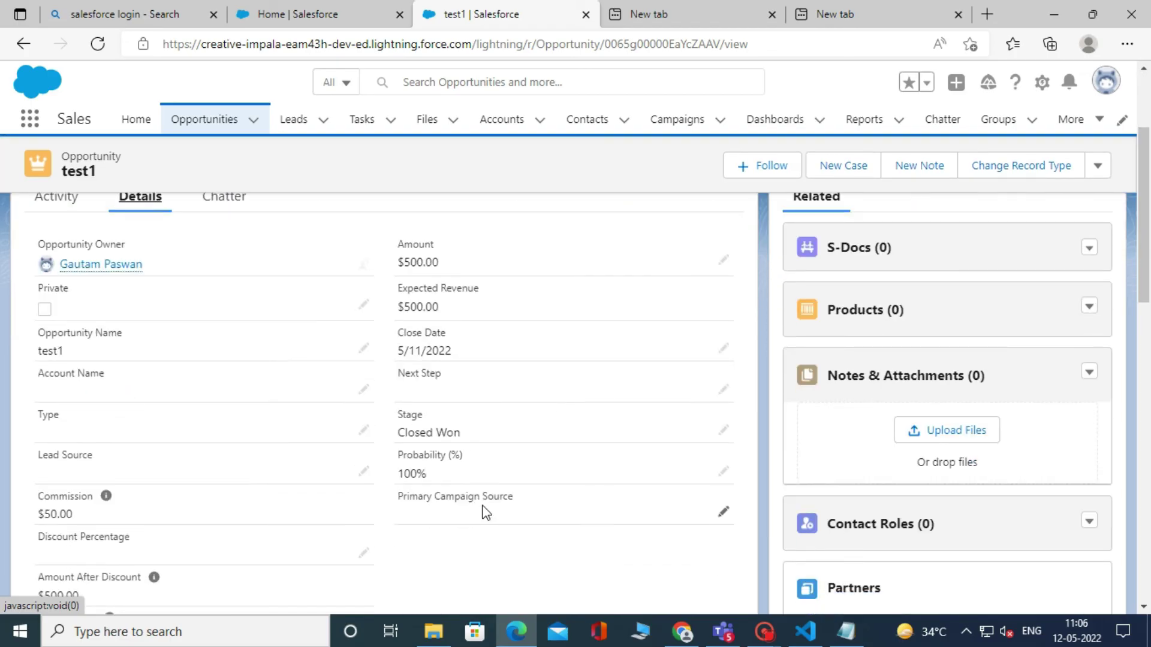